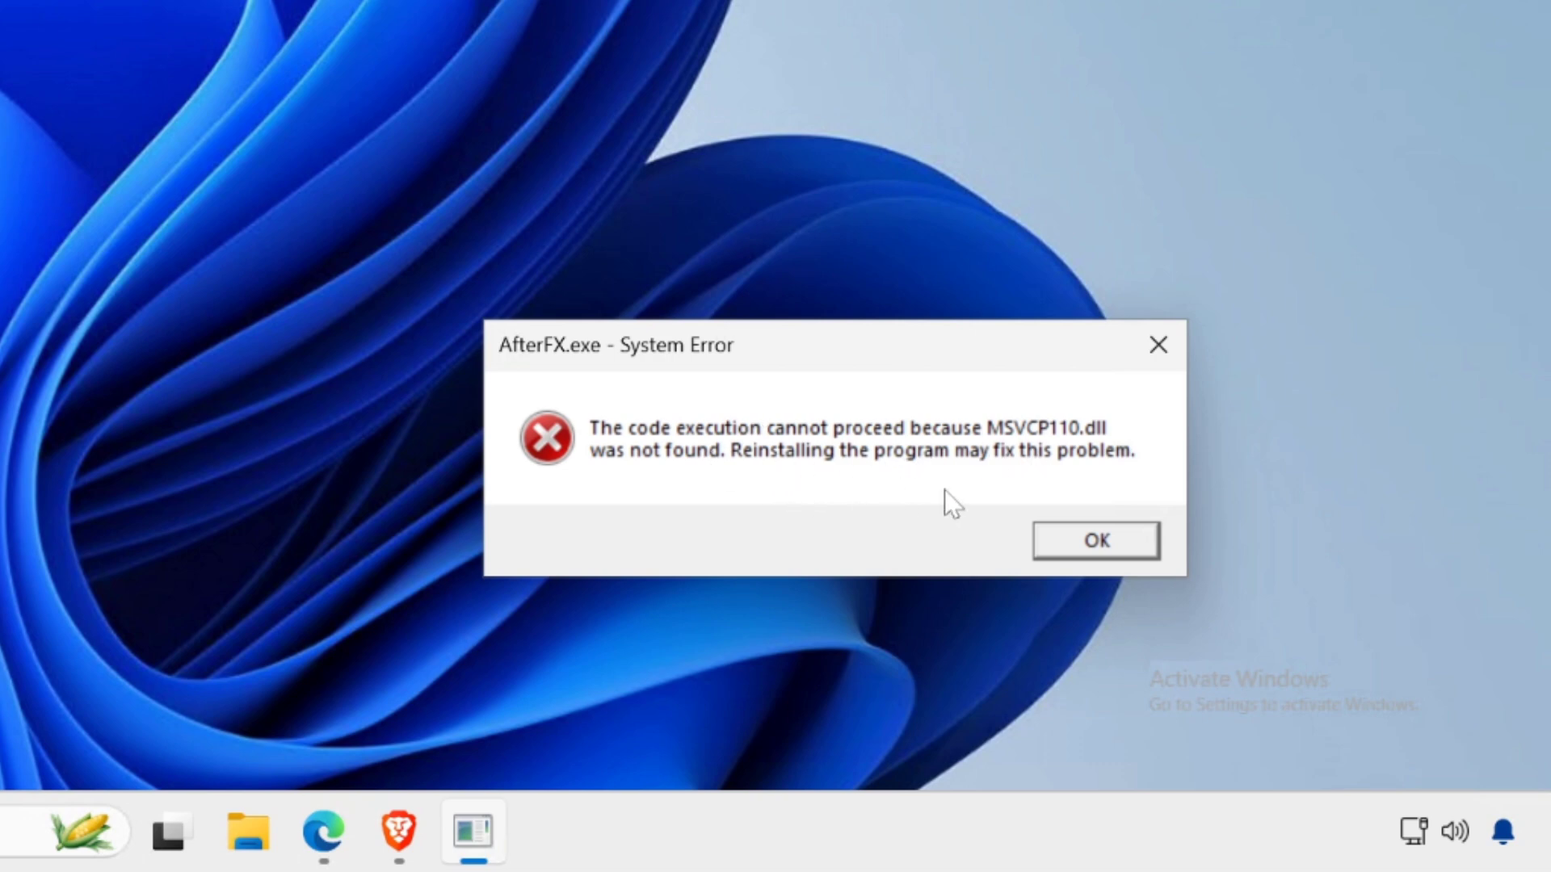
Dismiss the AfterFX.exe errors for missing MSVCP110.dll and MSVCR110.dll
click(1125, 553)
click(1104, 548)
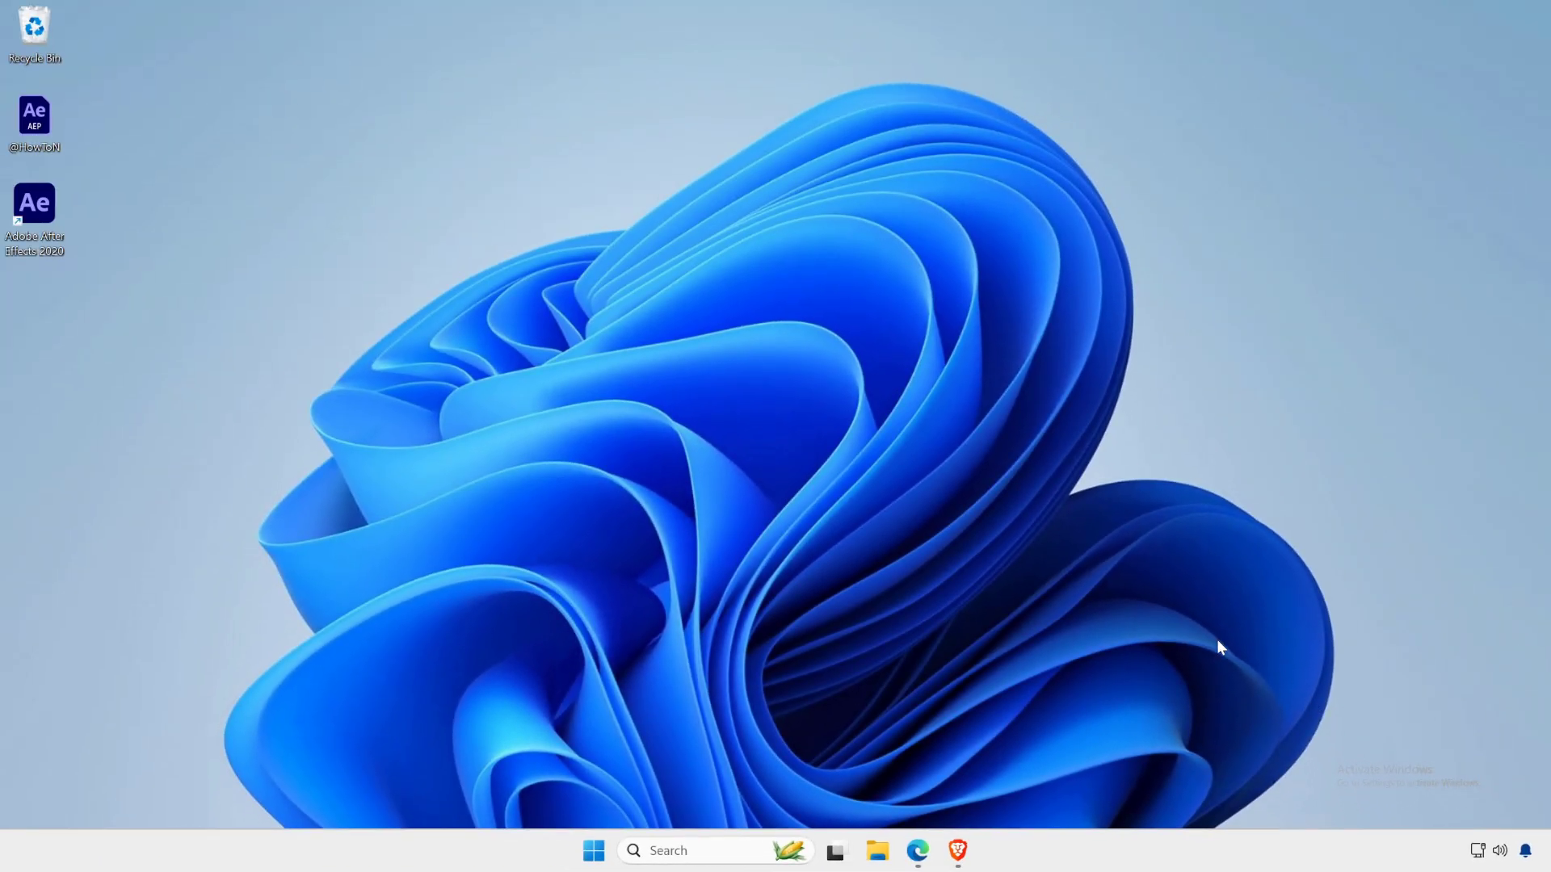
From Brave's 'visual c++' results, open the Visual C++ 2015 Redistributable download for vc_redist.x64
click(958, 853)
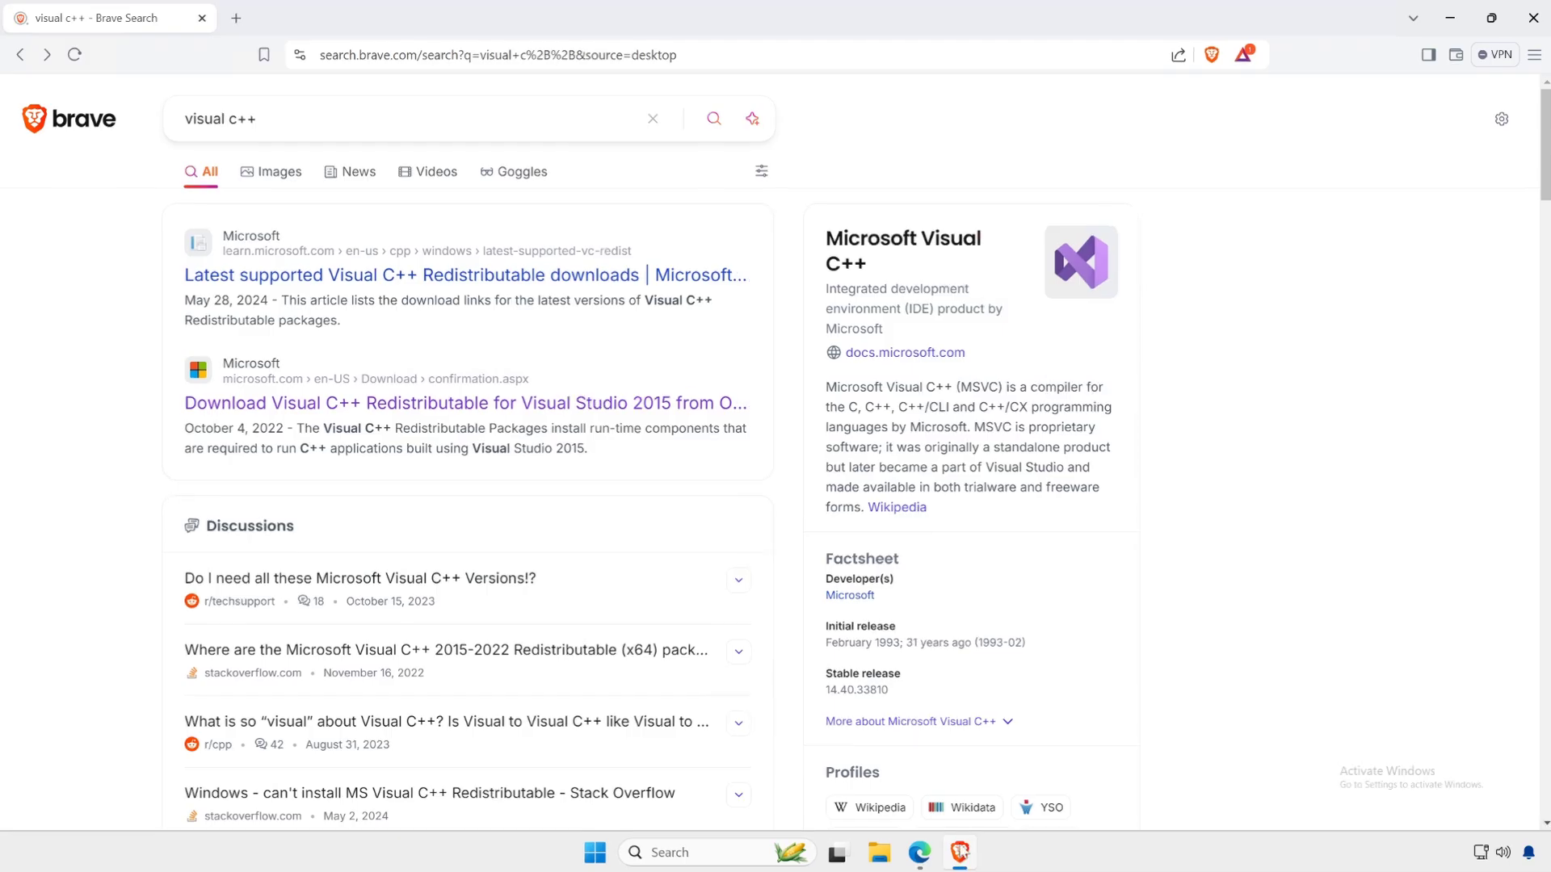
click(183, 119)
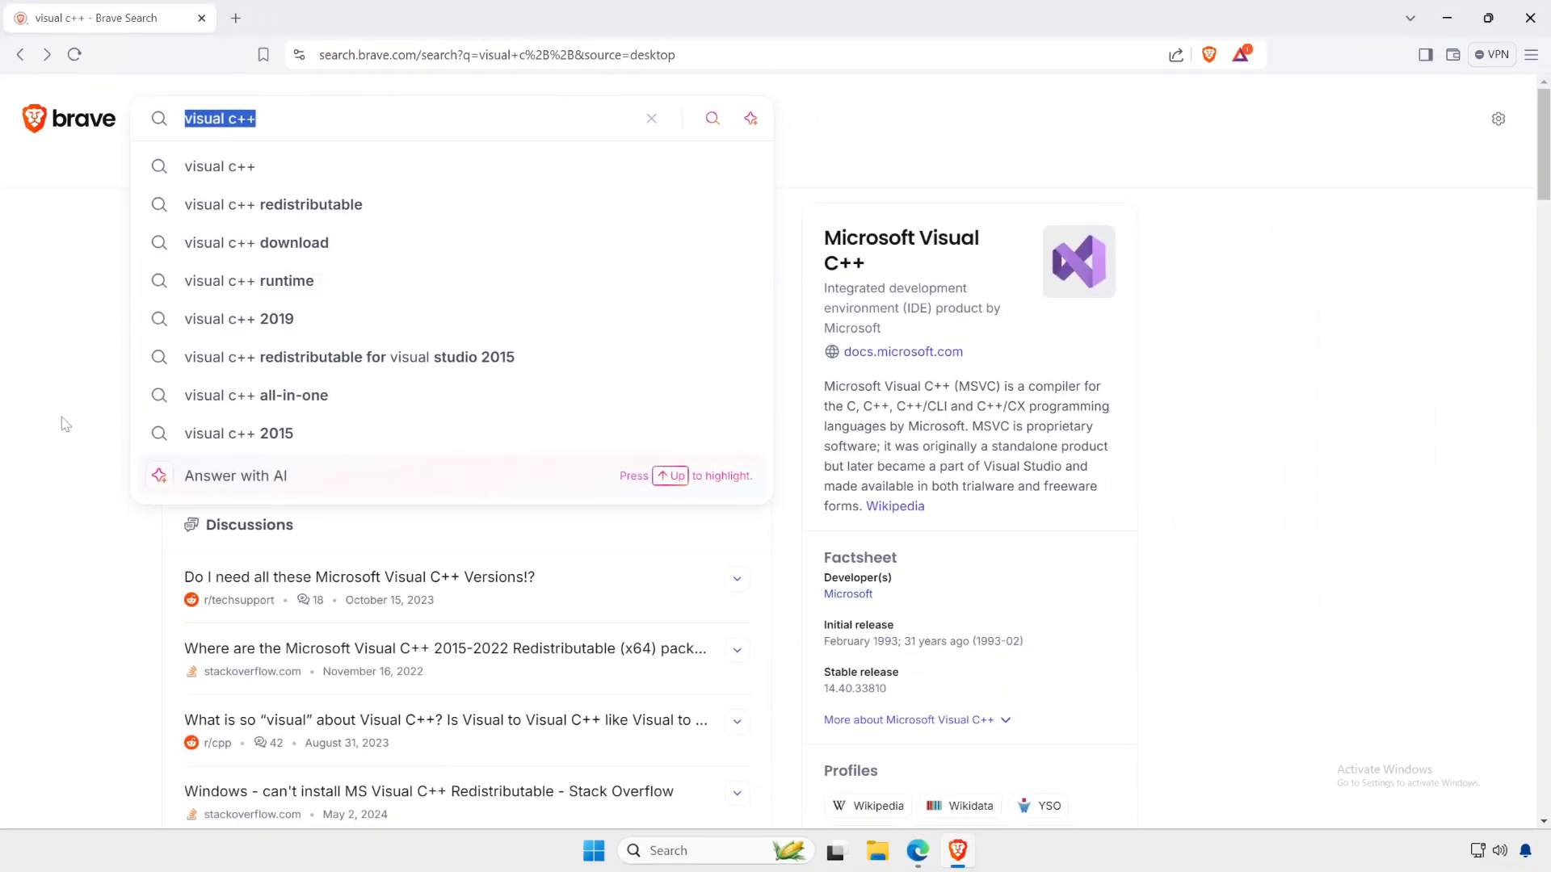
click(65, 425)
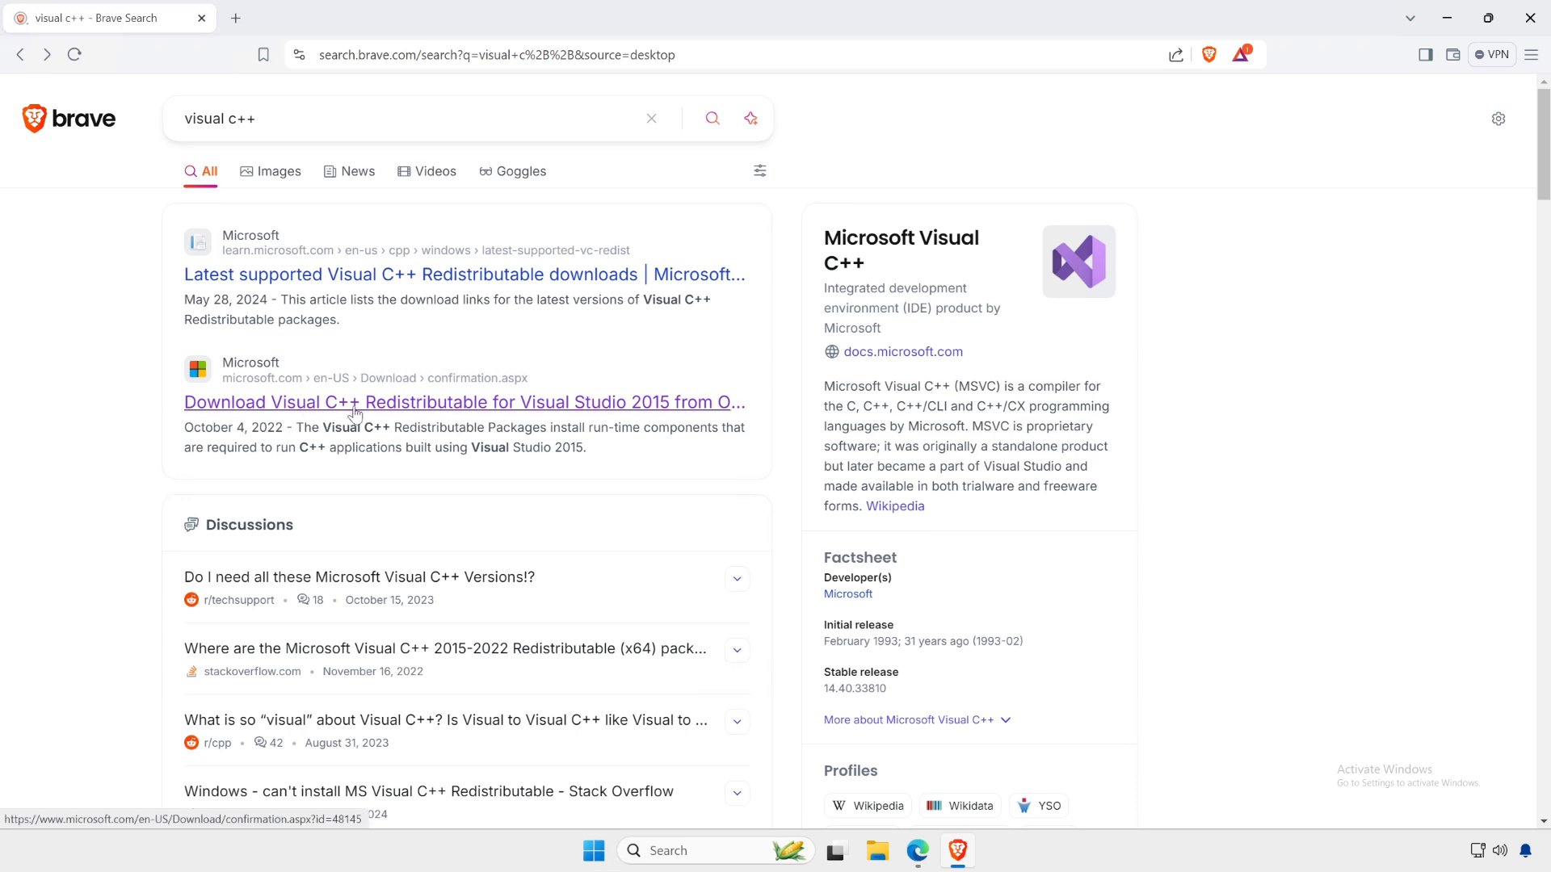
click(356, 412)
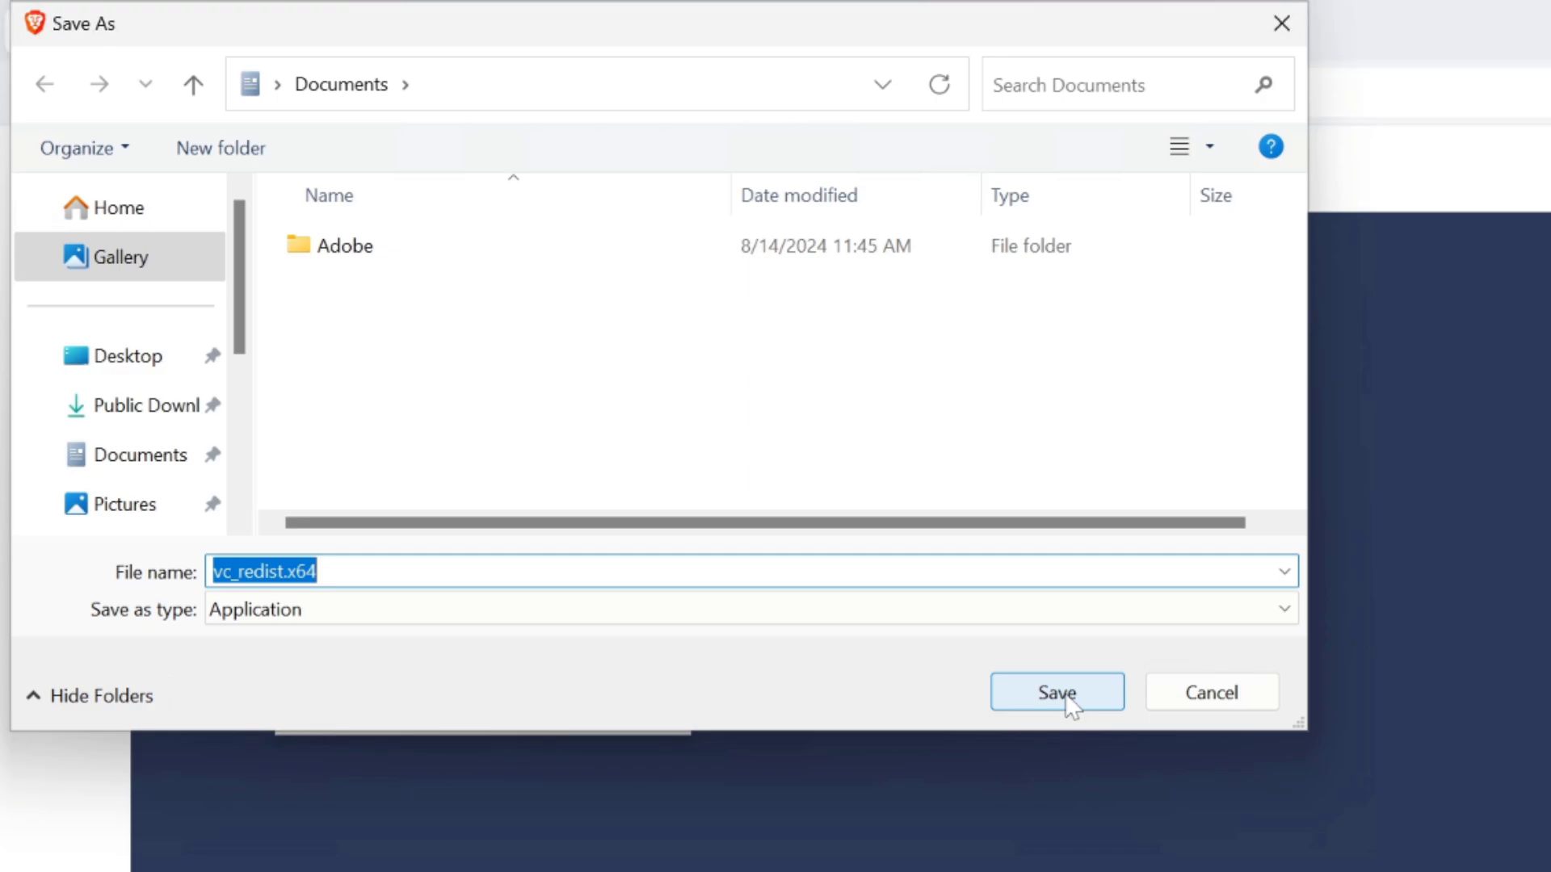
Save vc_redist.x64 to Documents, run it, accept the license and attempt the 2015 install
click(1066, 698)
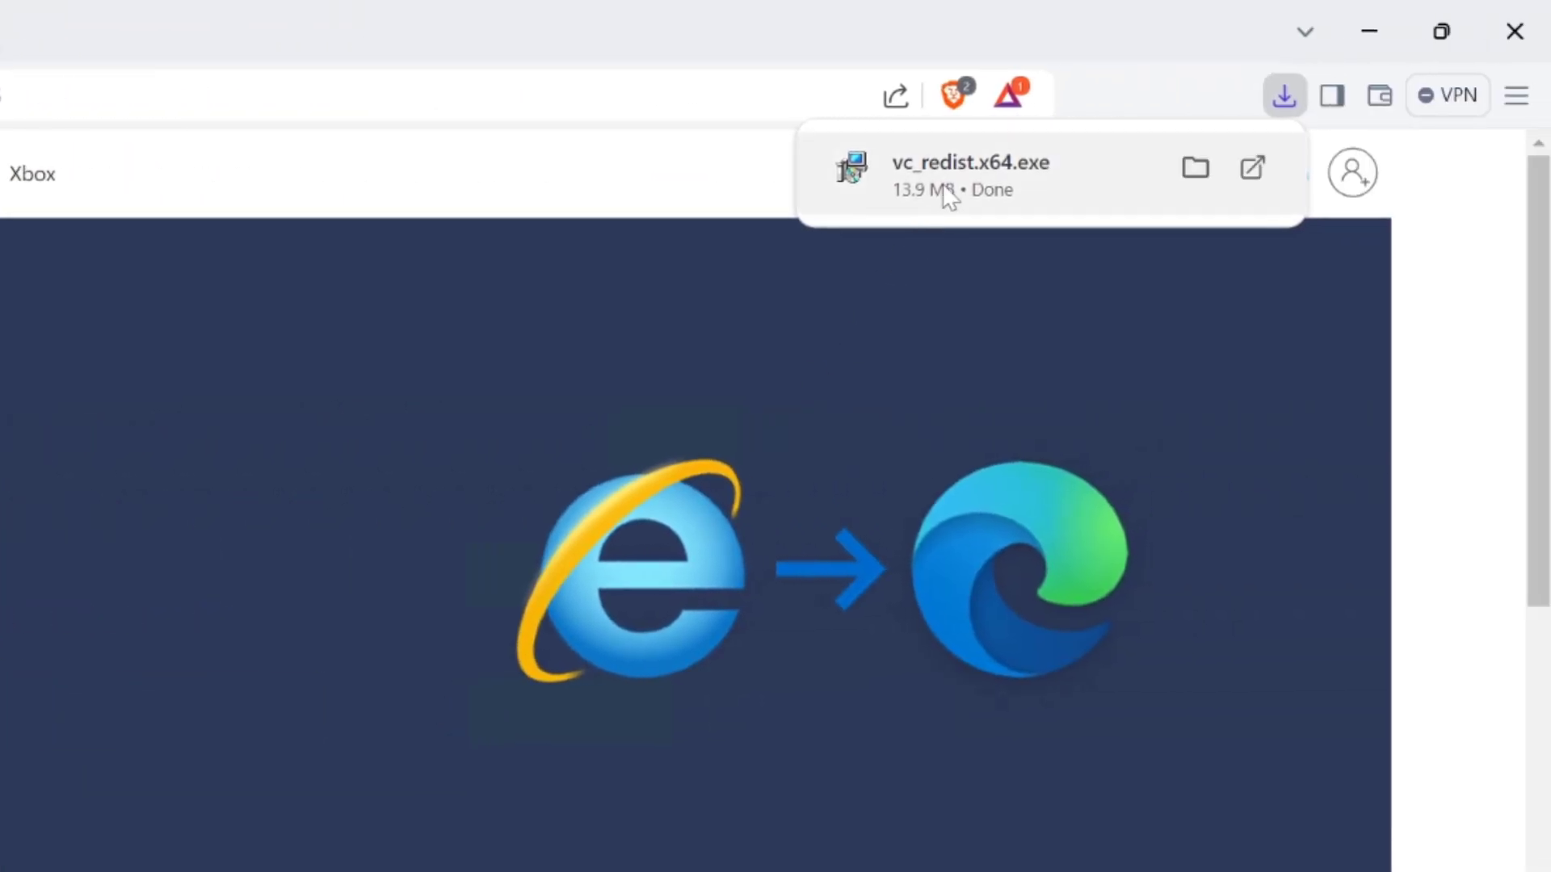
click(1100, 198)
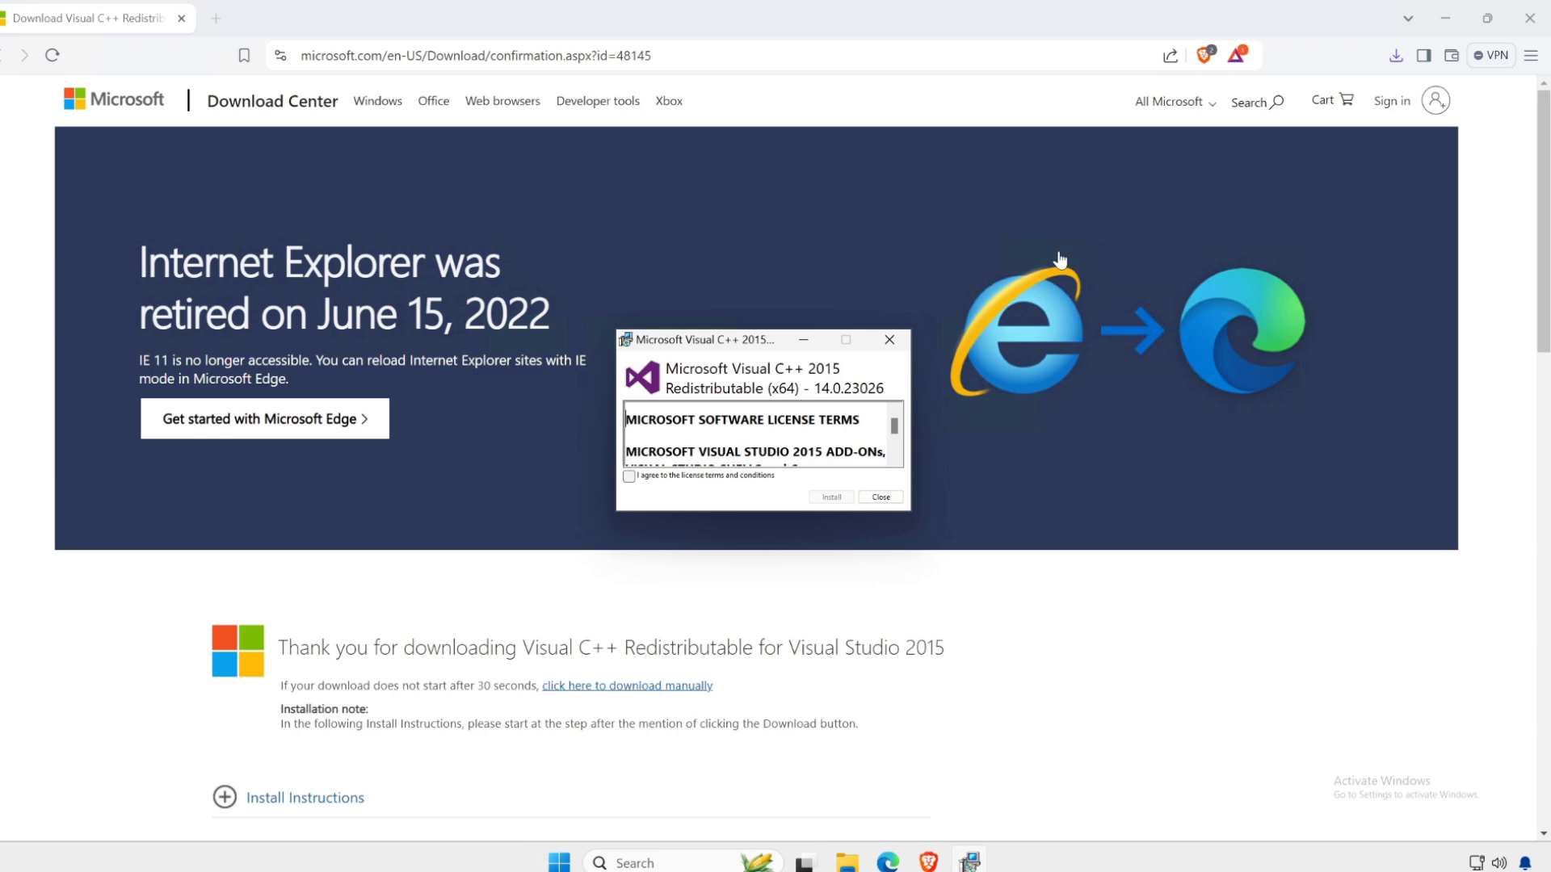
click(643, 469)
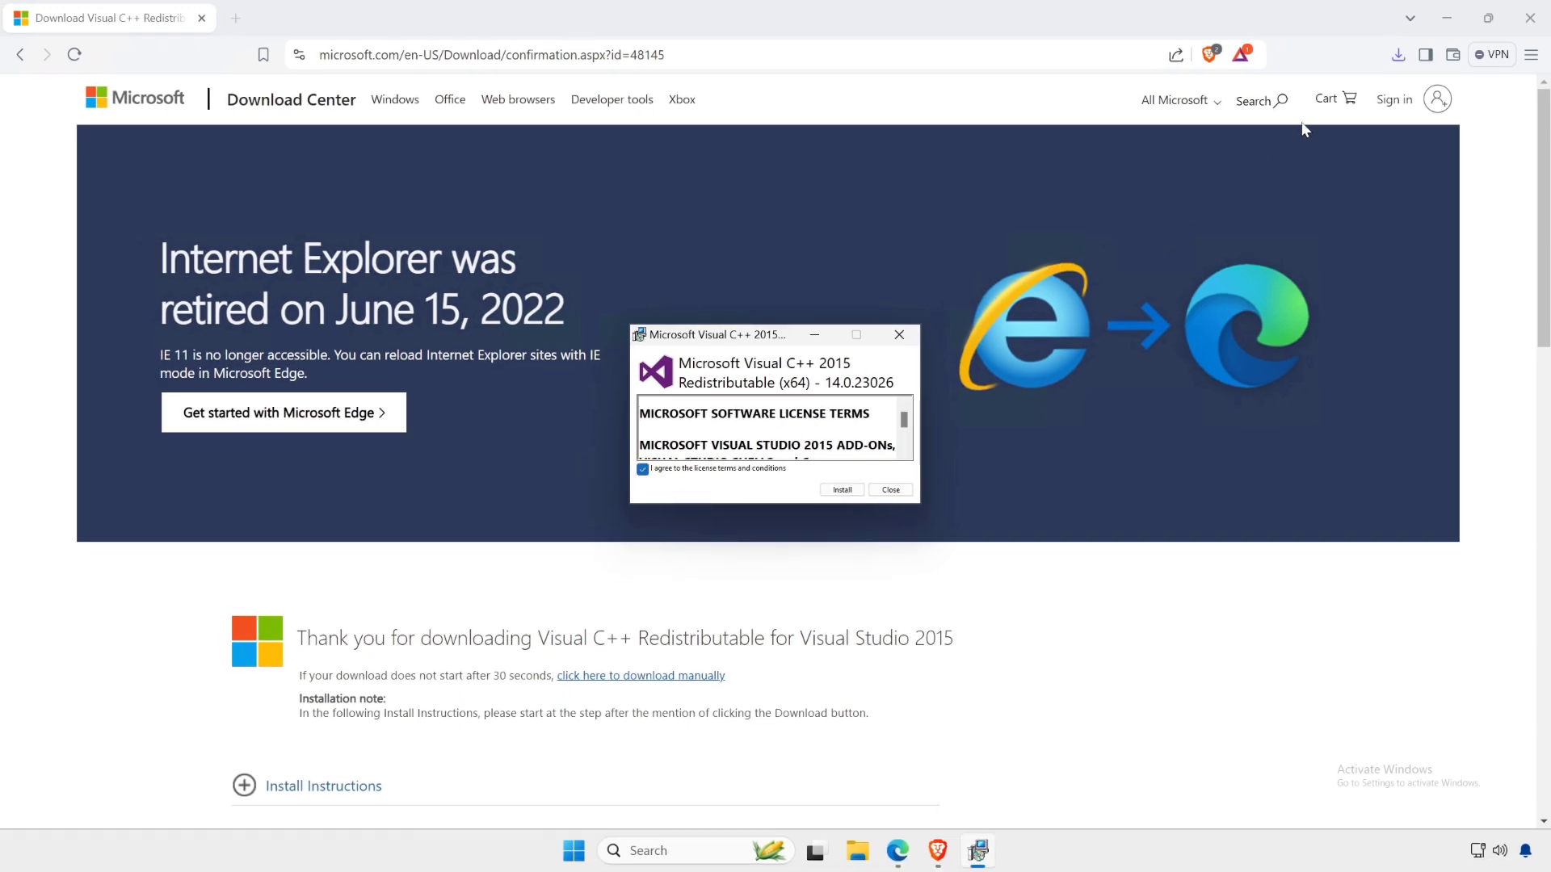
click(1446, 18)
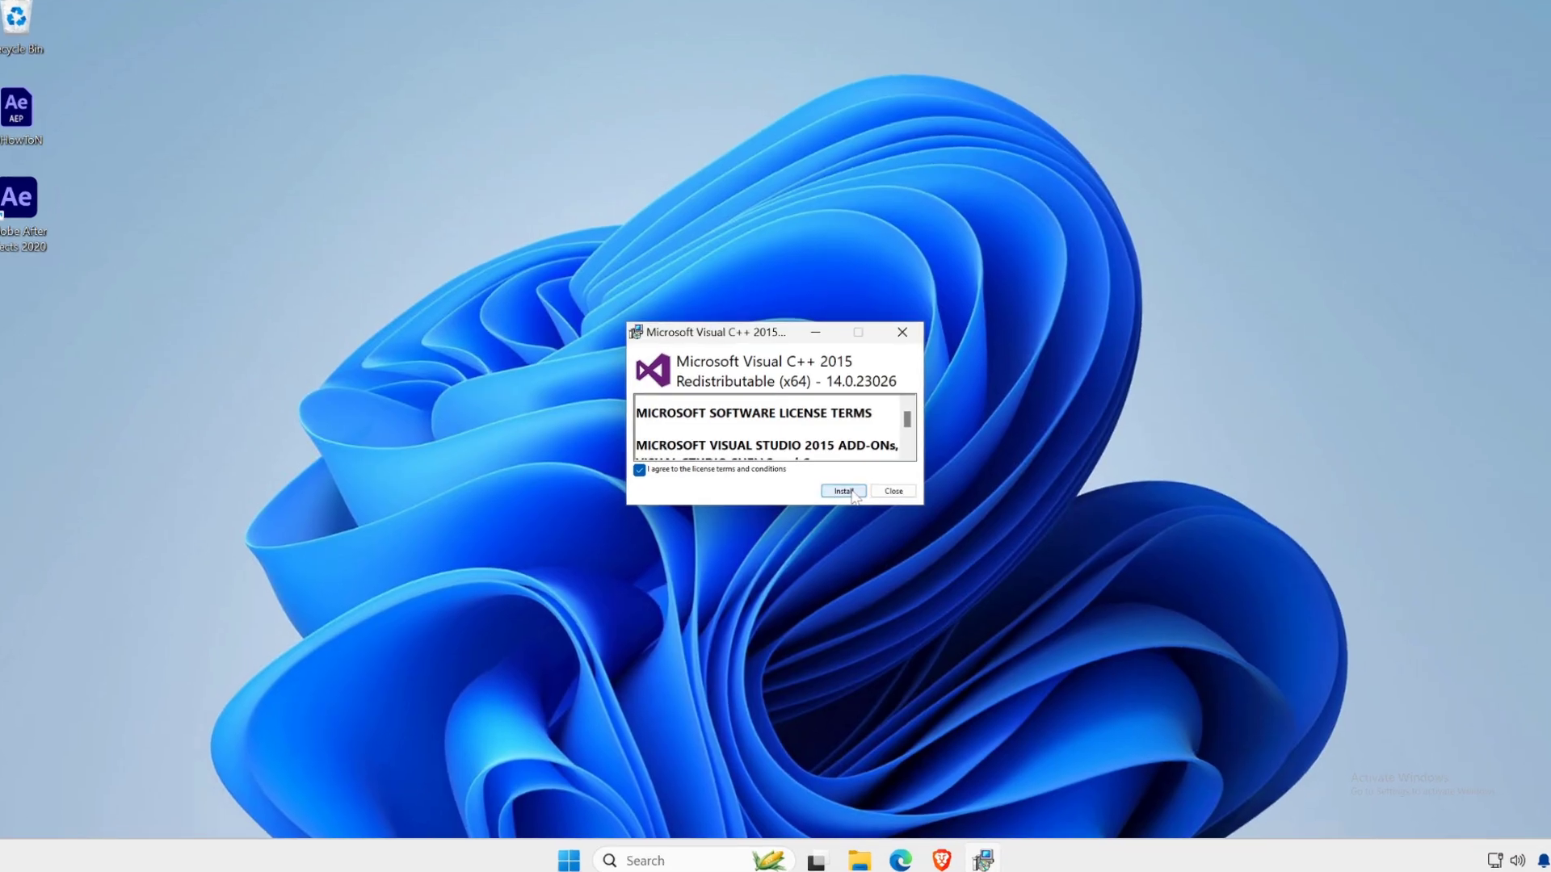
click(842, 490)
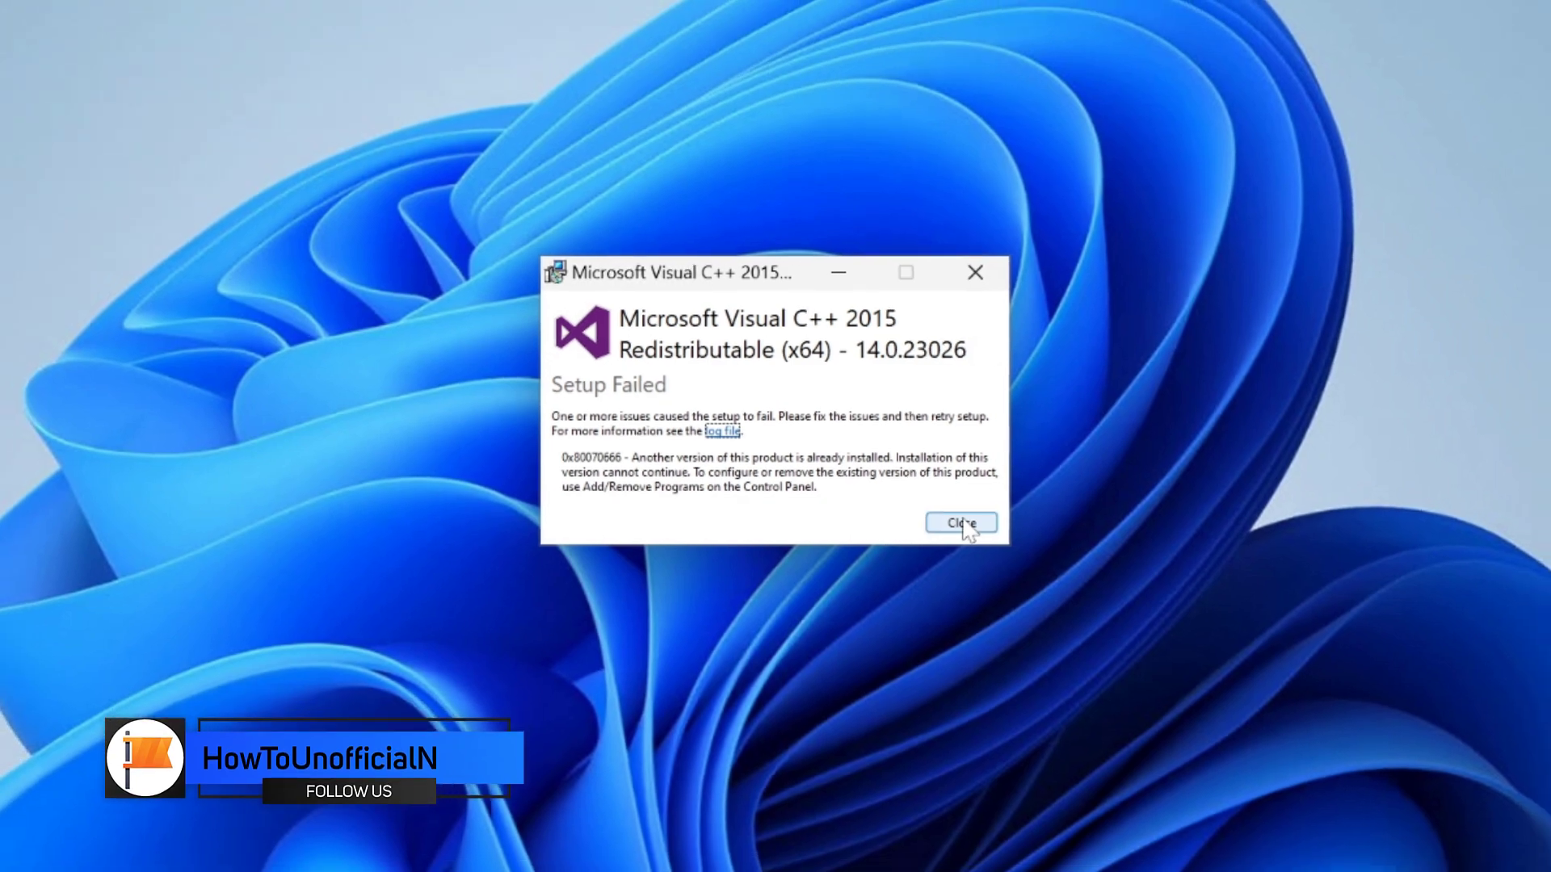
Close the failed setup (0x80070666) and navigate Brave to google.com
click(968, 527)
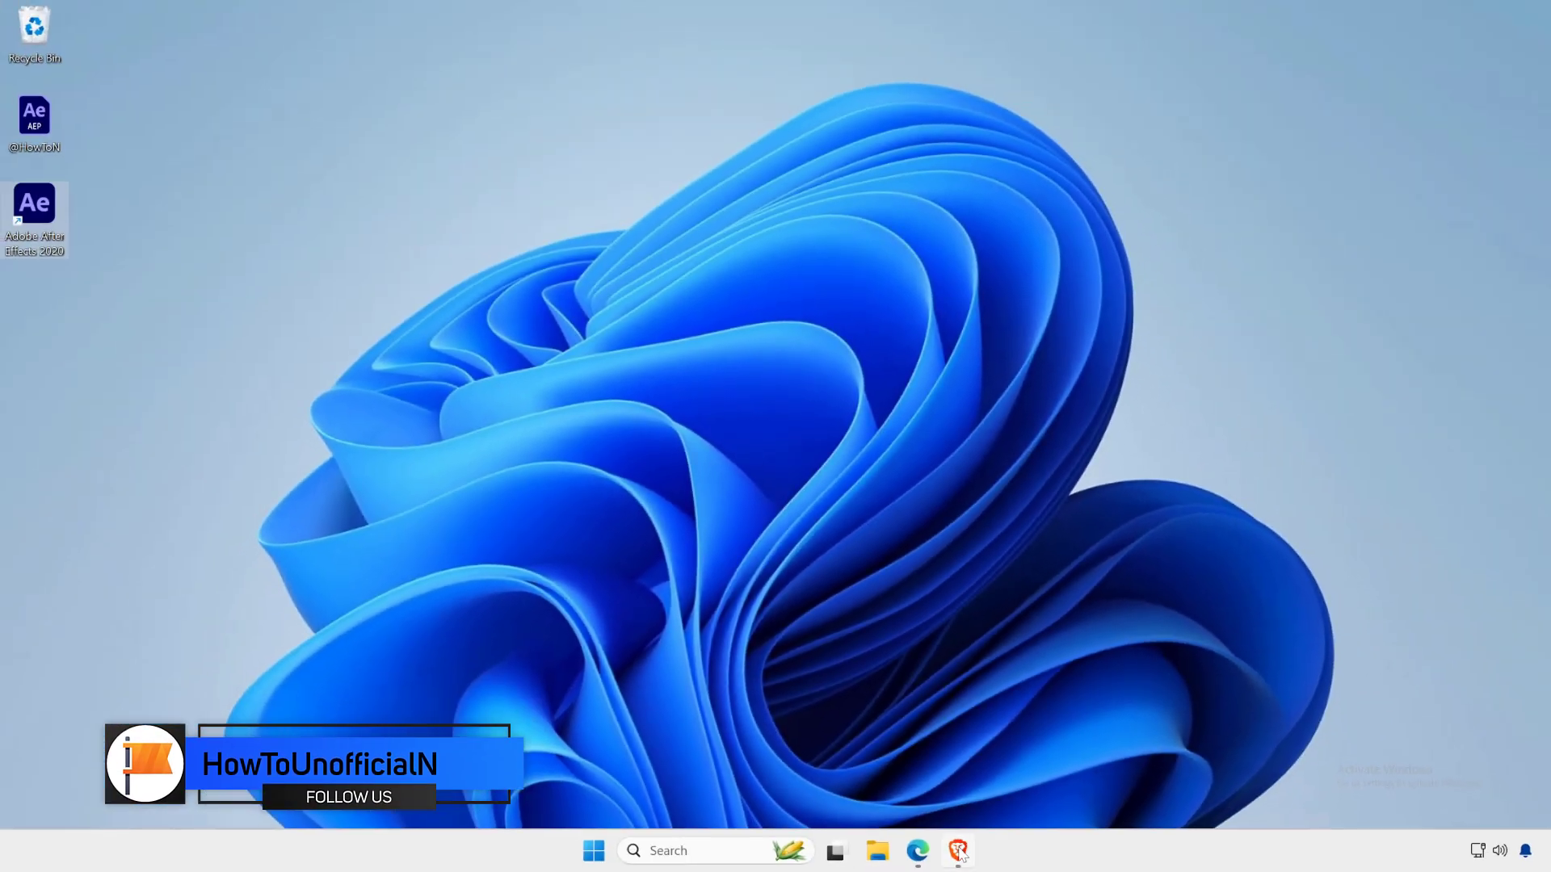
click(957, 850)
click(412, 55)
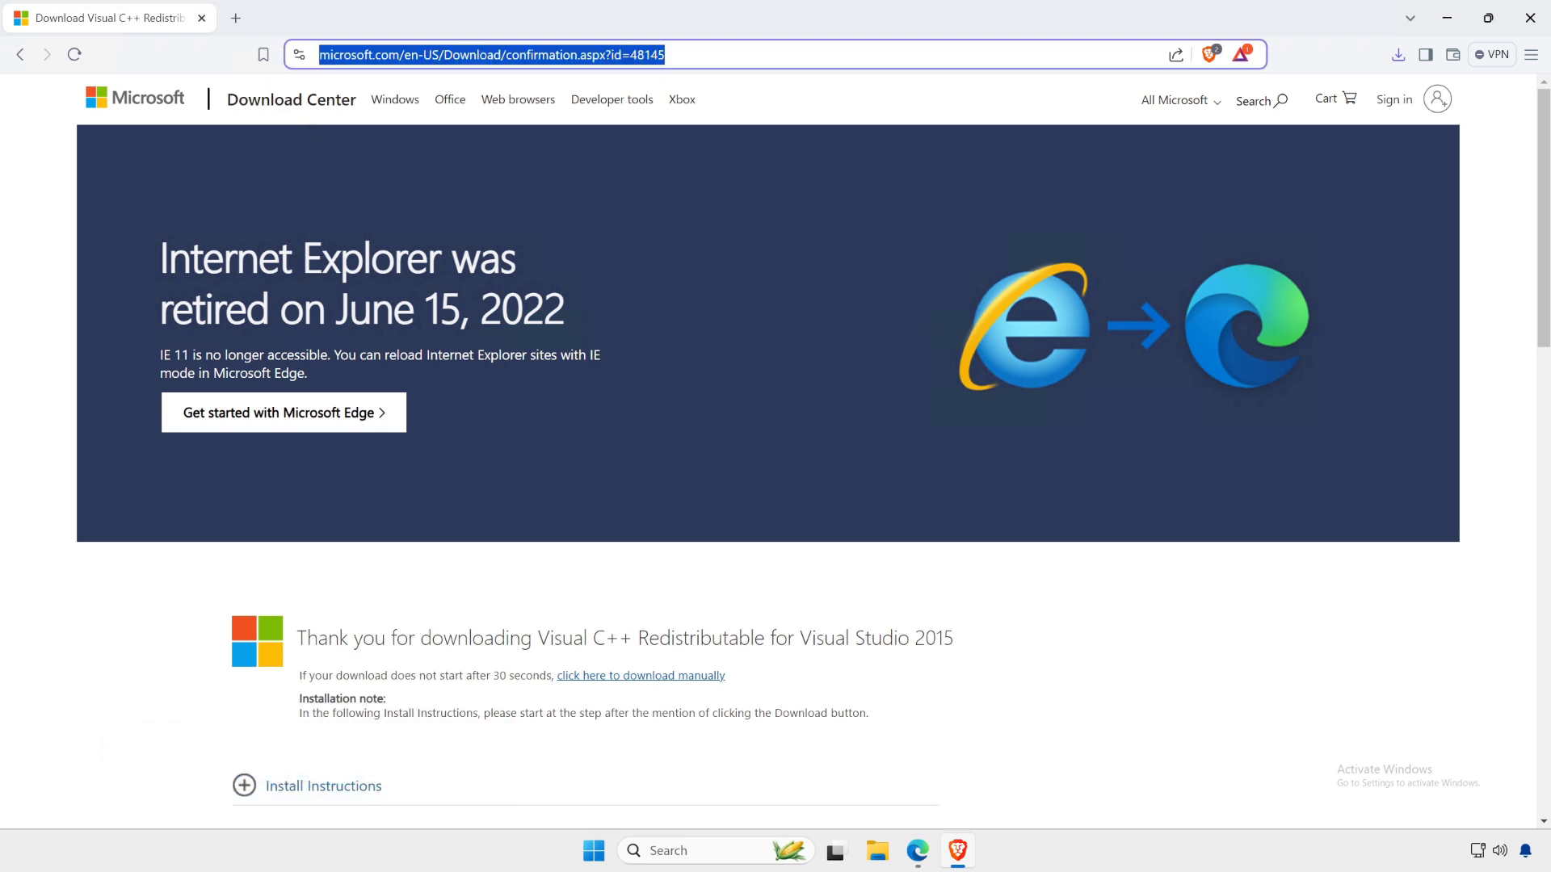
text(g)
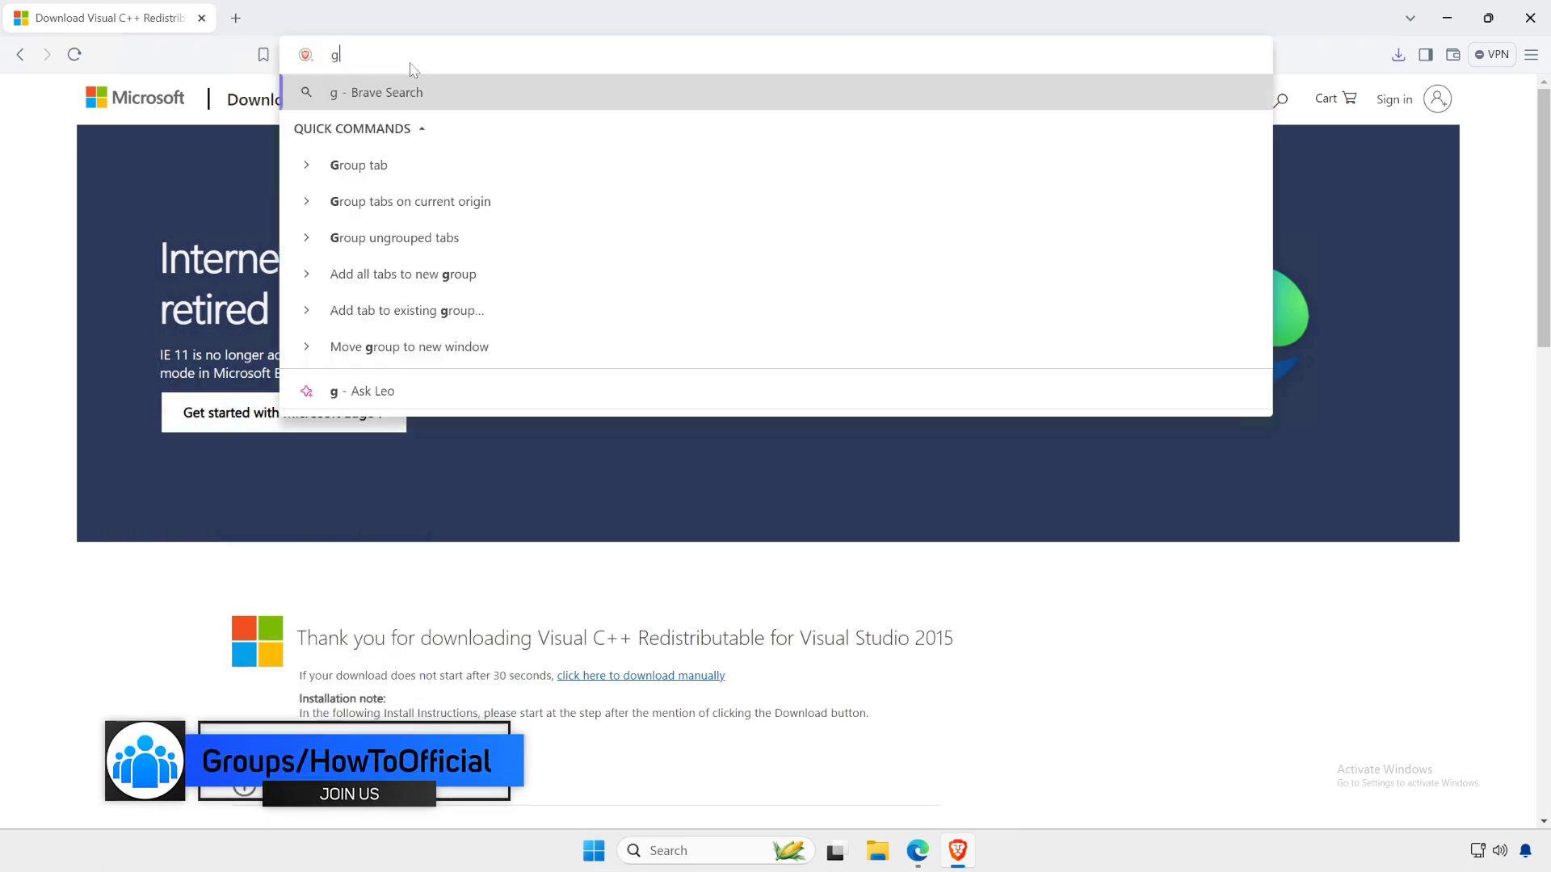
text(oogle.com)
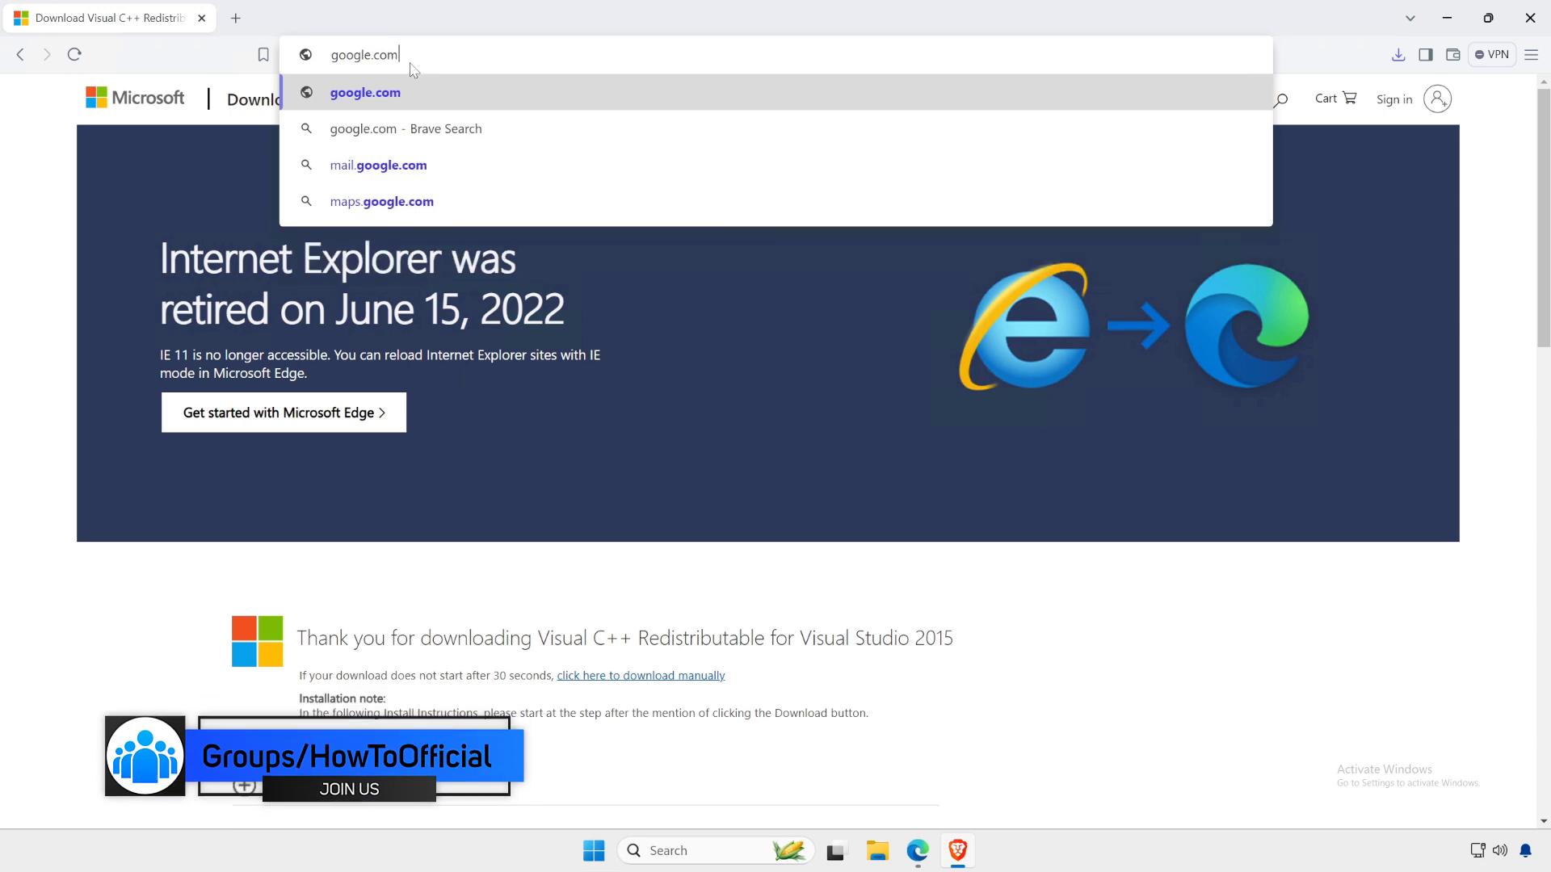
key(Return)
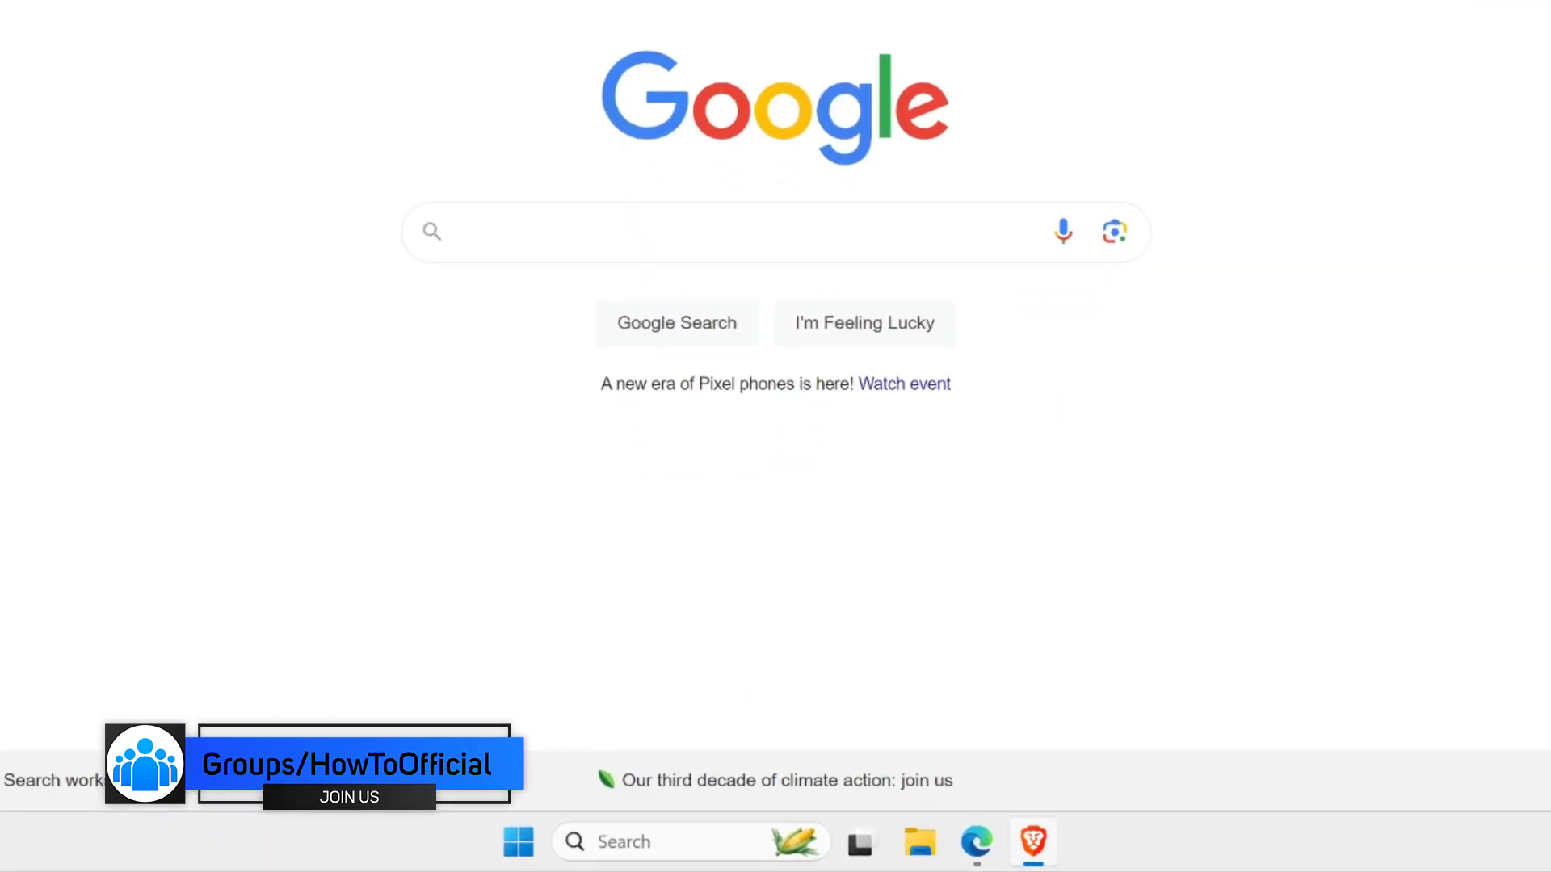
Search Google for 'visual c++'
click(607, 297)
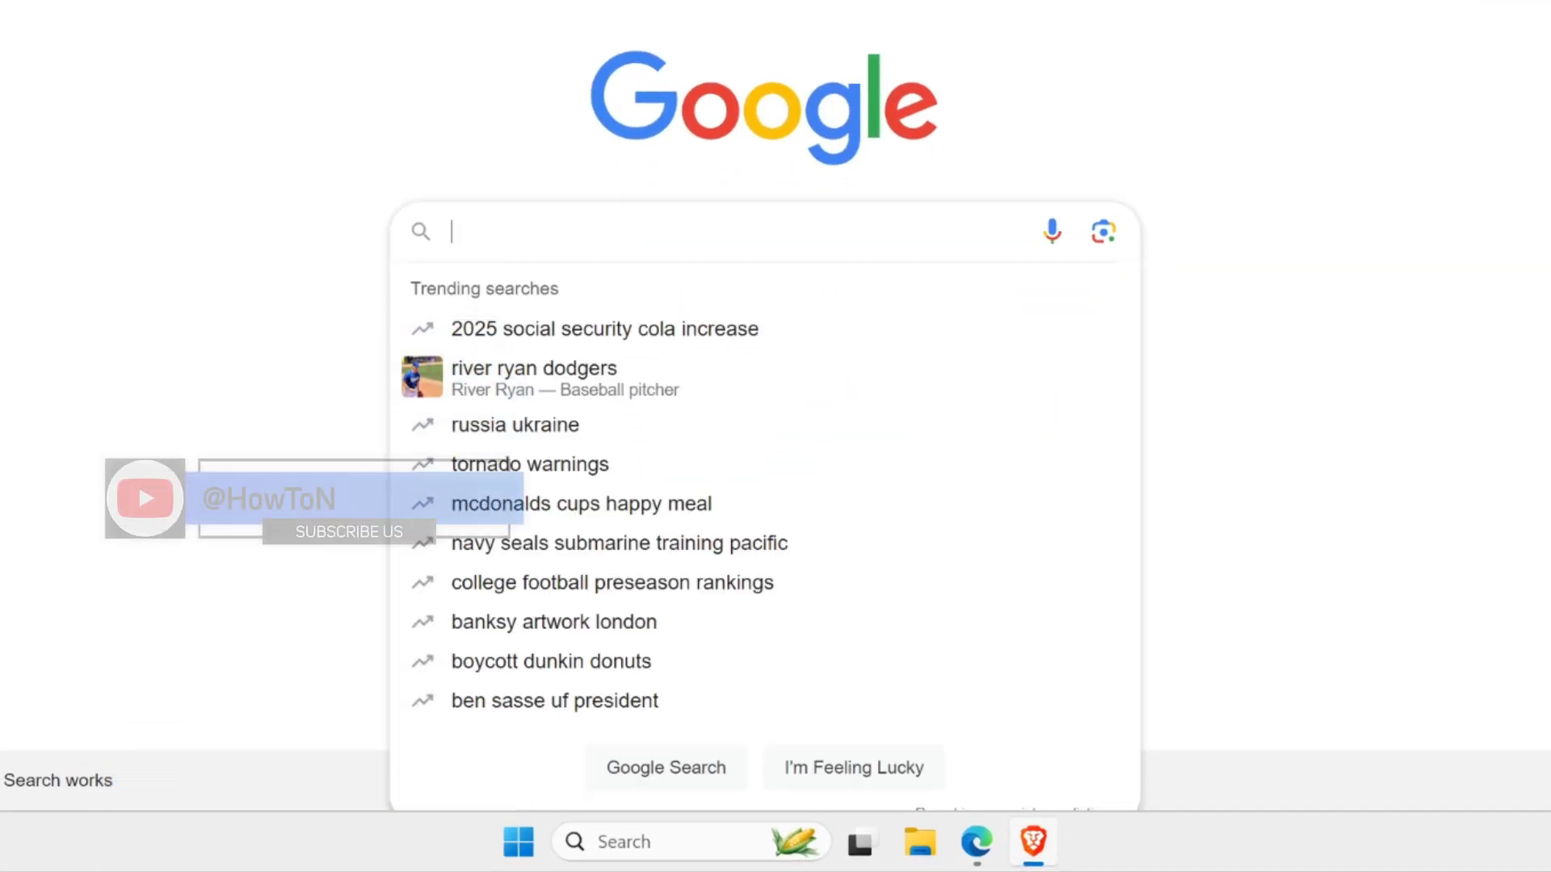
text(visual d)
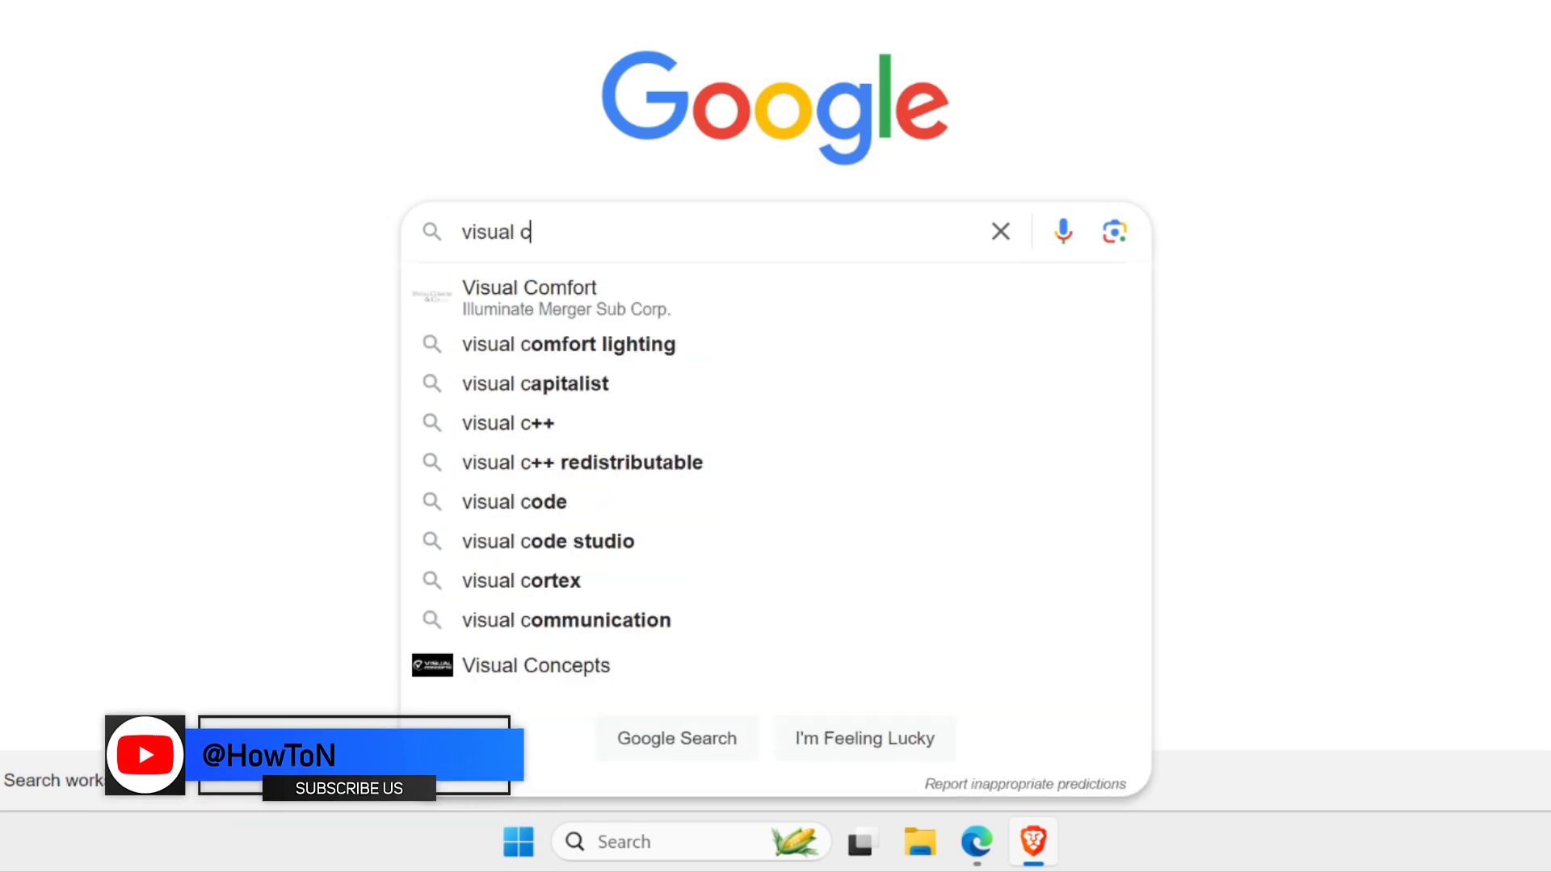
text(++)
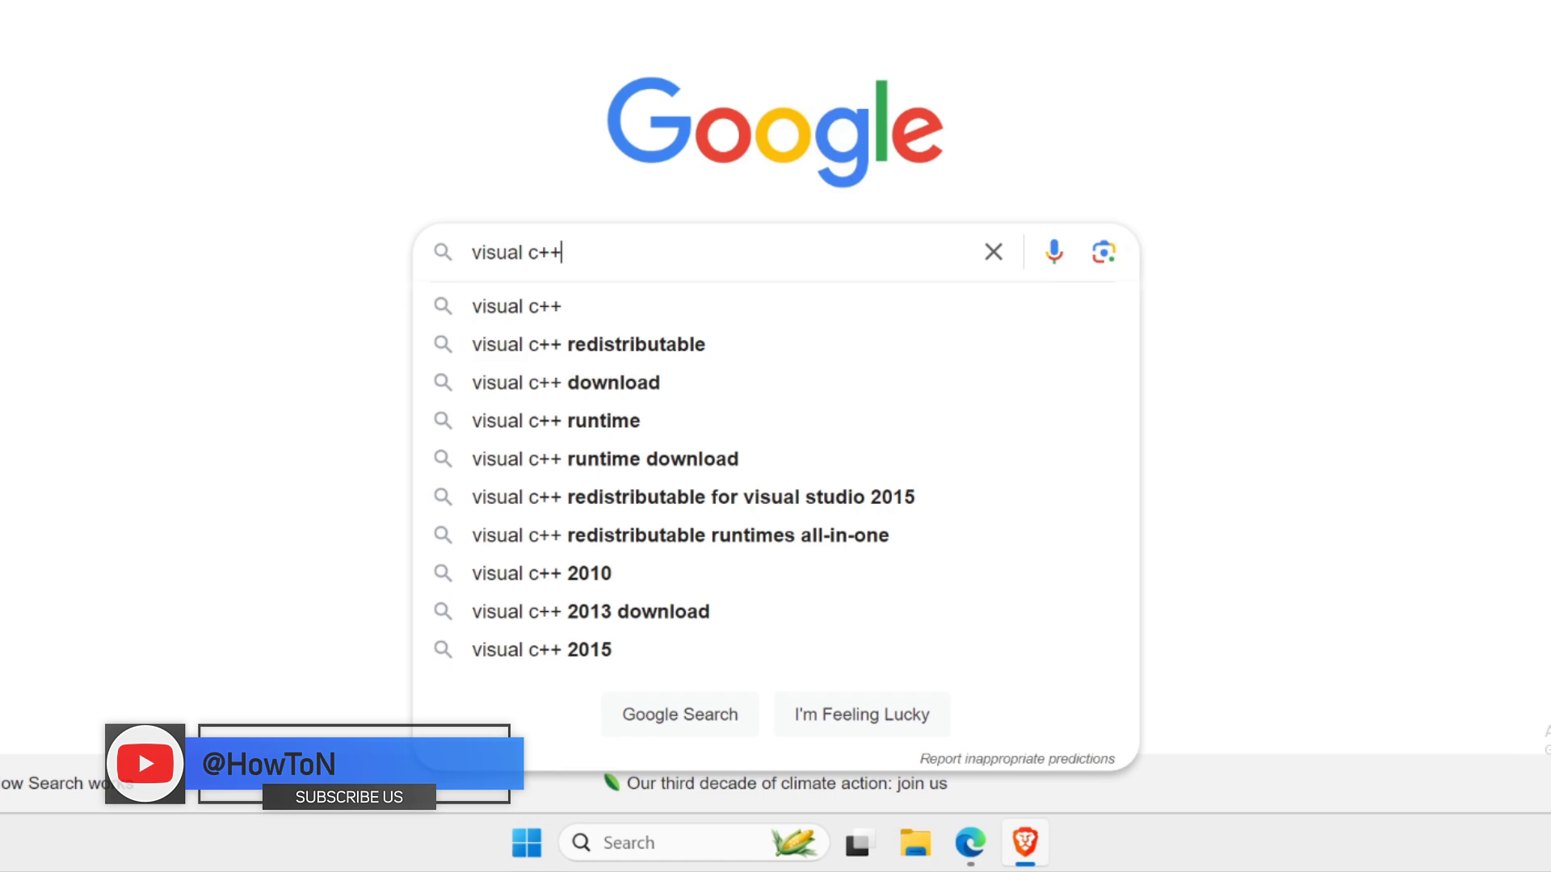
key(Return)
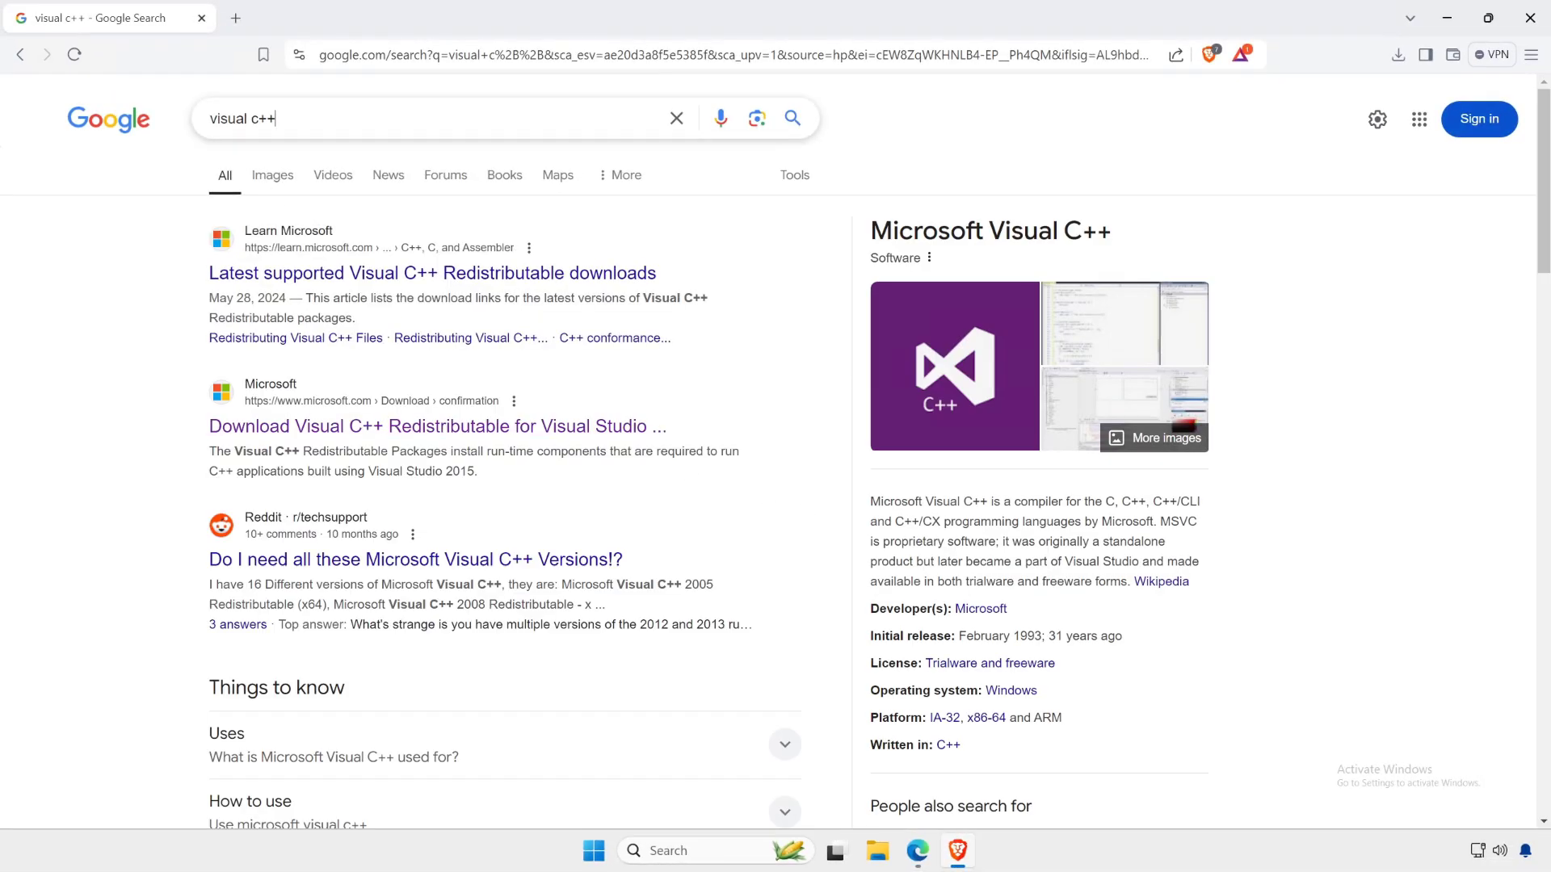
key(ctrl+a)
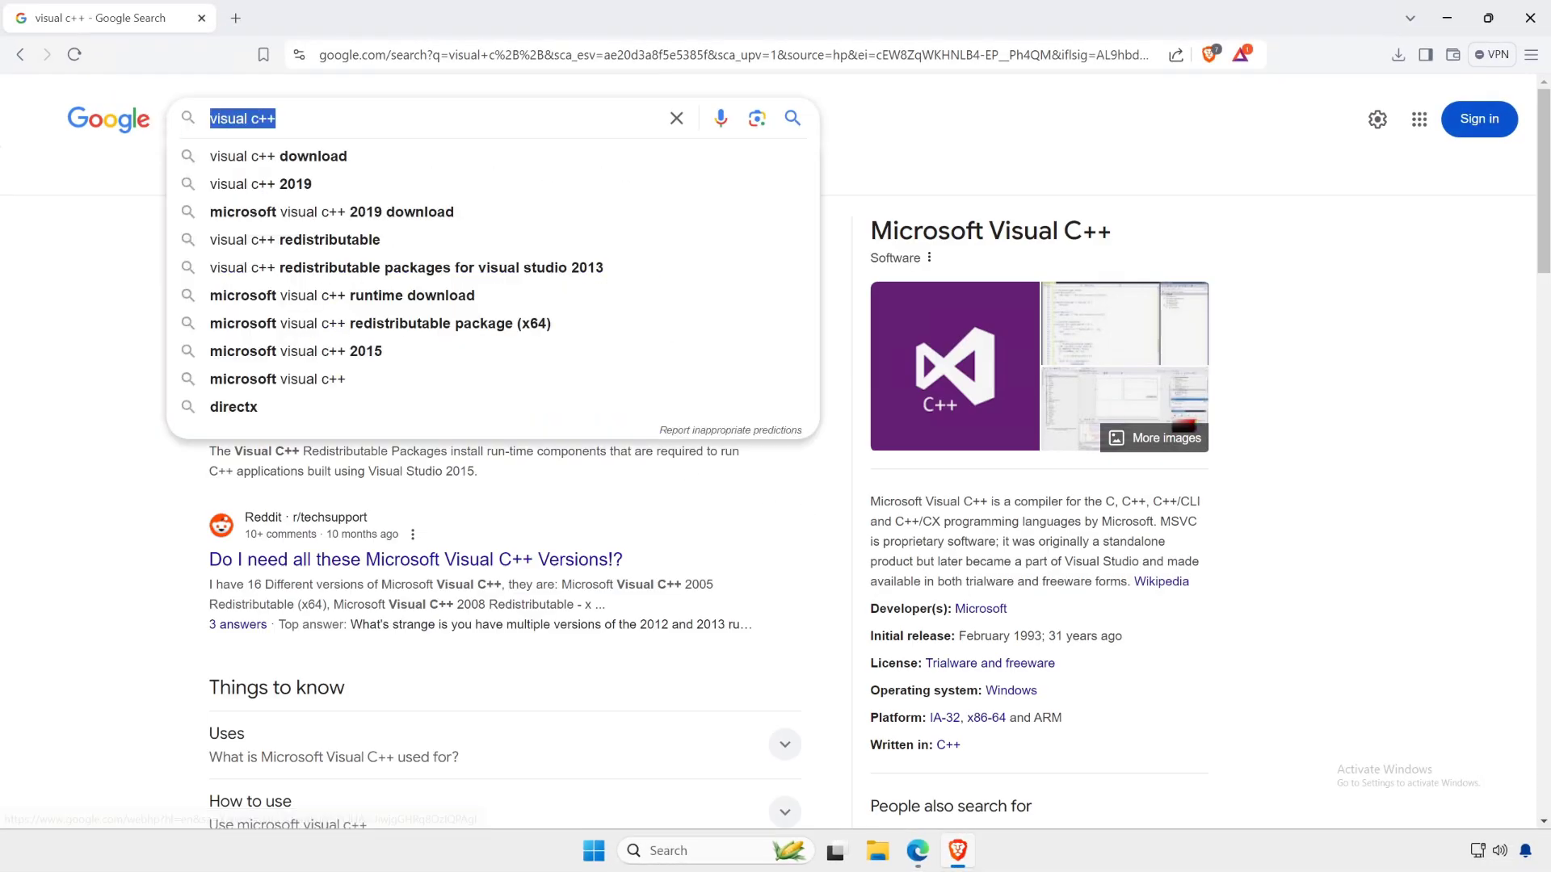
click(116, 310)
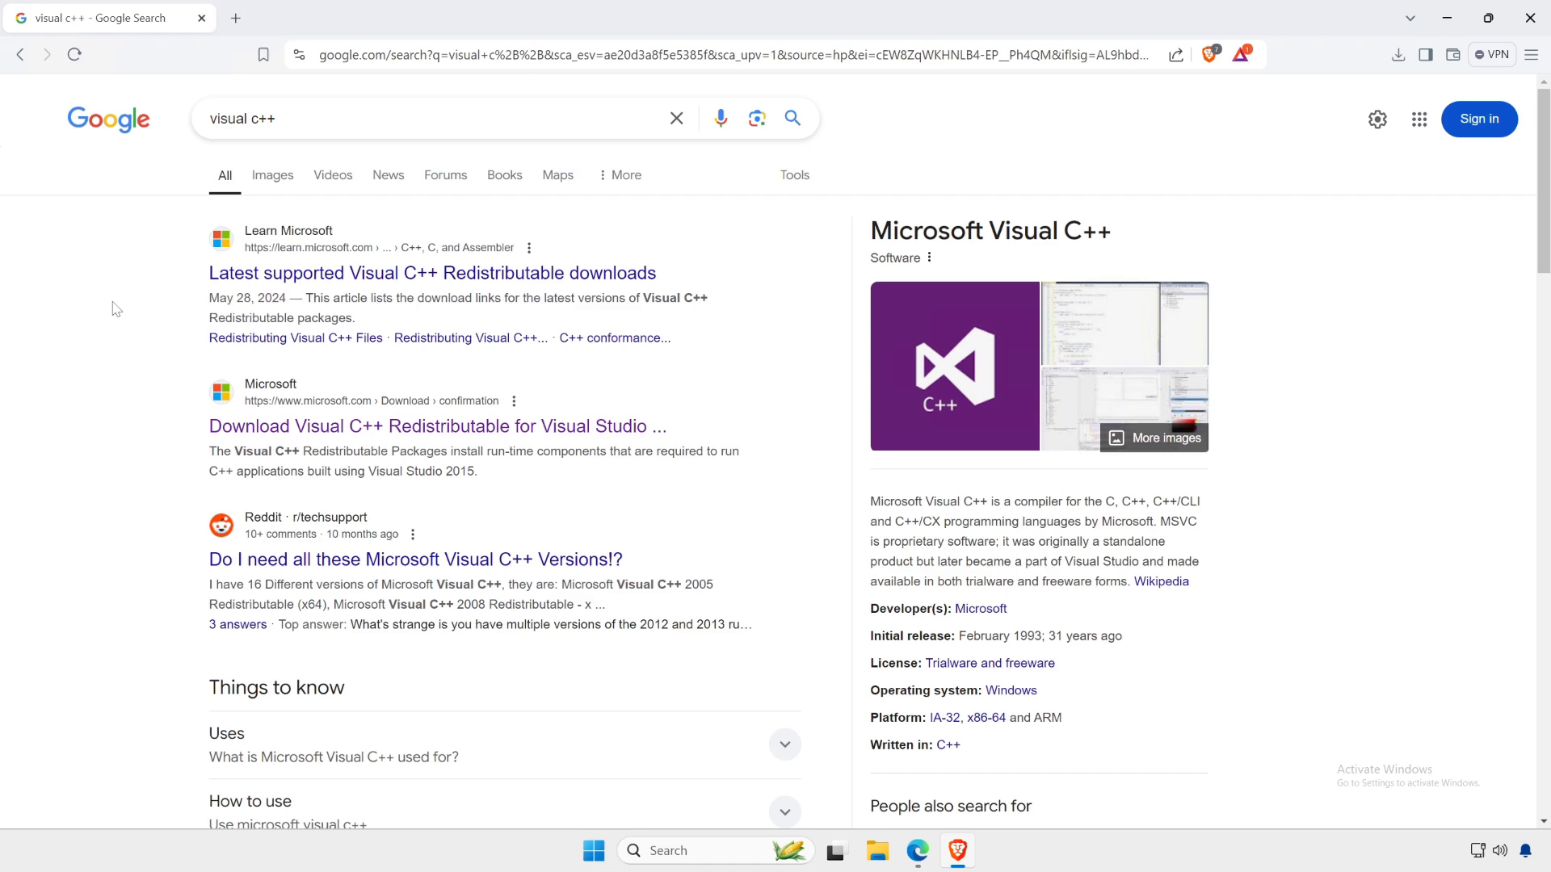
Download the latest X64 redistributable from Microsoft's 'Latest supported Visual C++ Redistributable downloads' article and open it
click(387, 277)
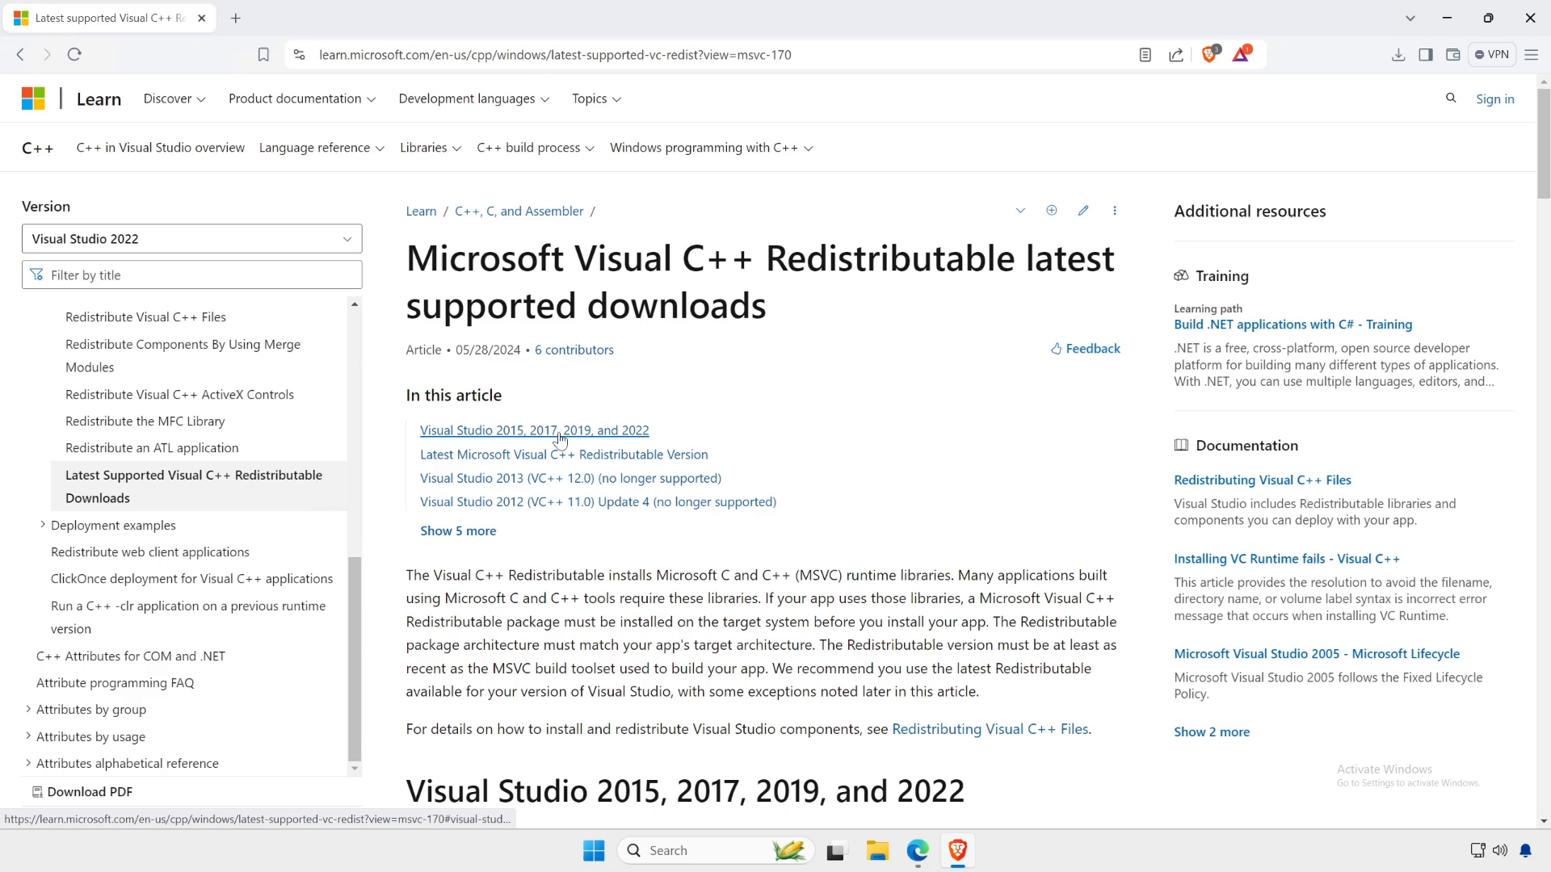
scroll(569, 438, down, 8)
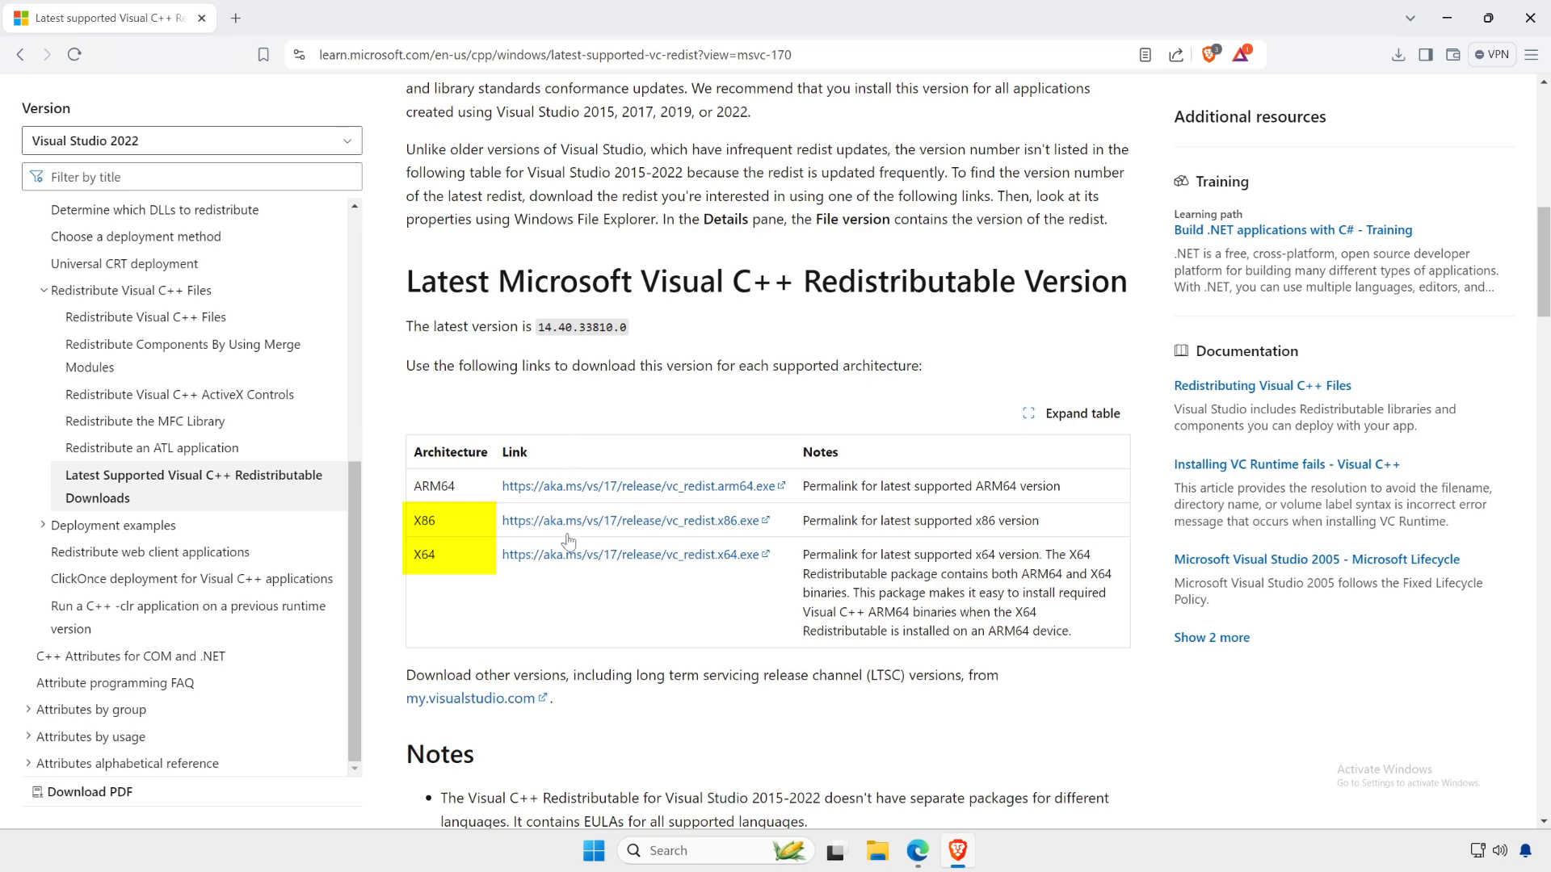
click(638, 560)
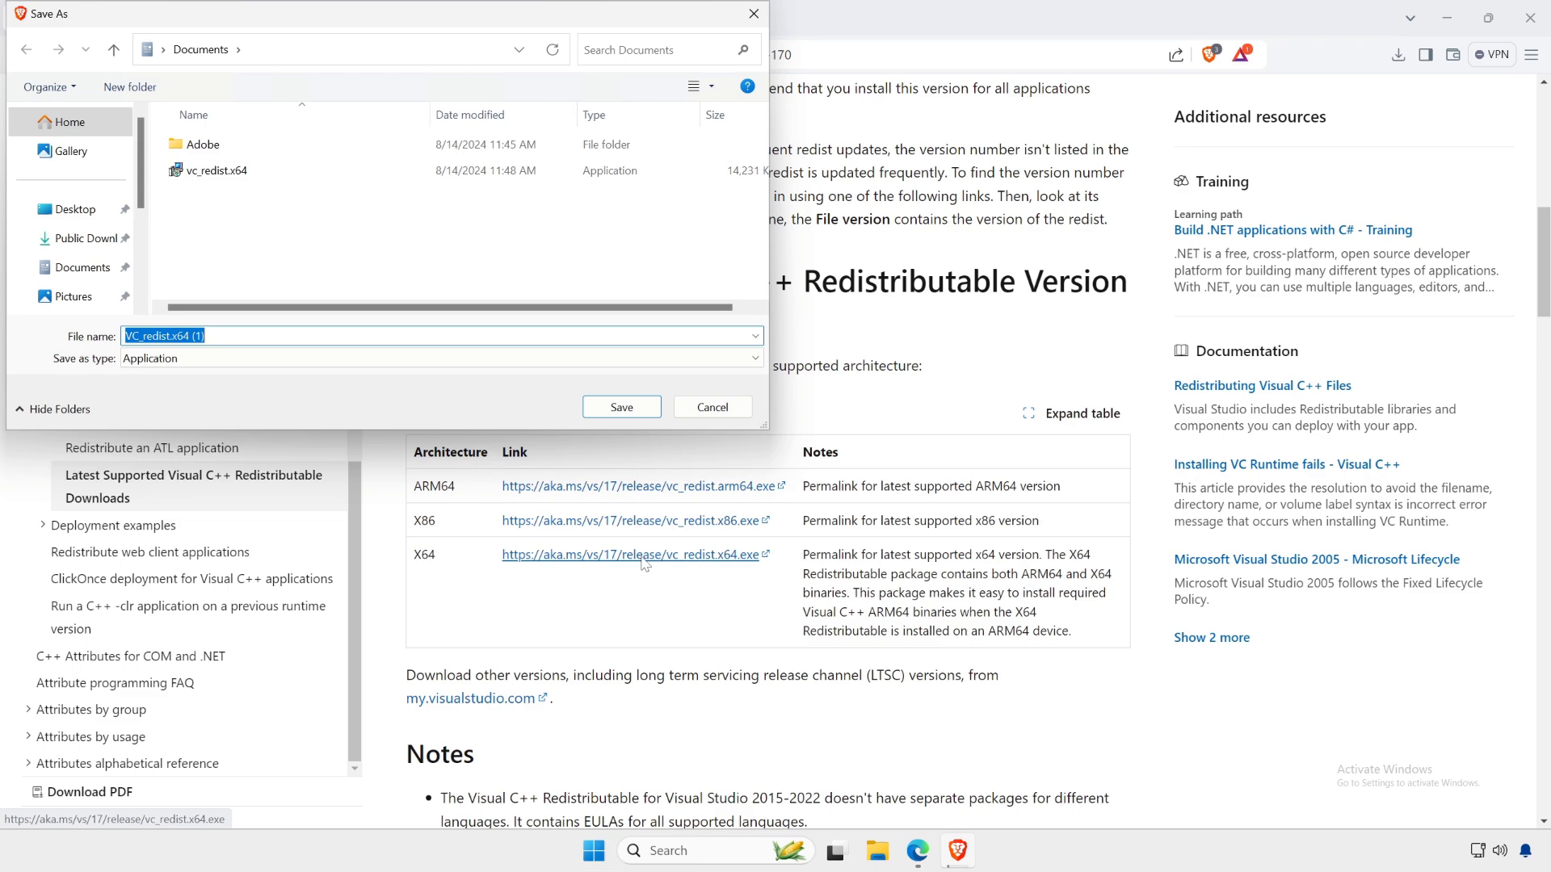
click(631, 408)
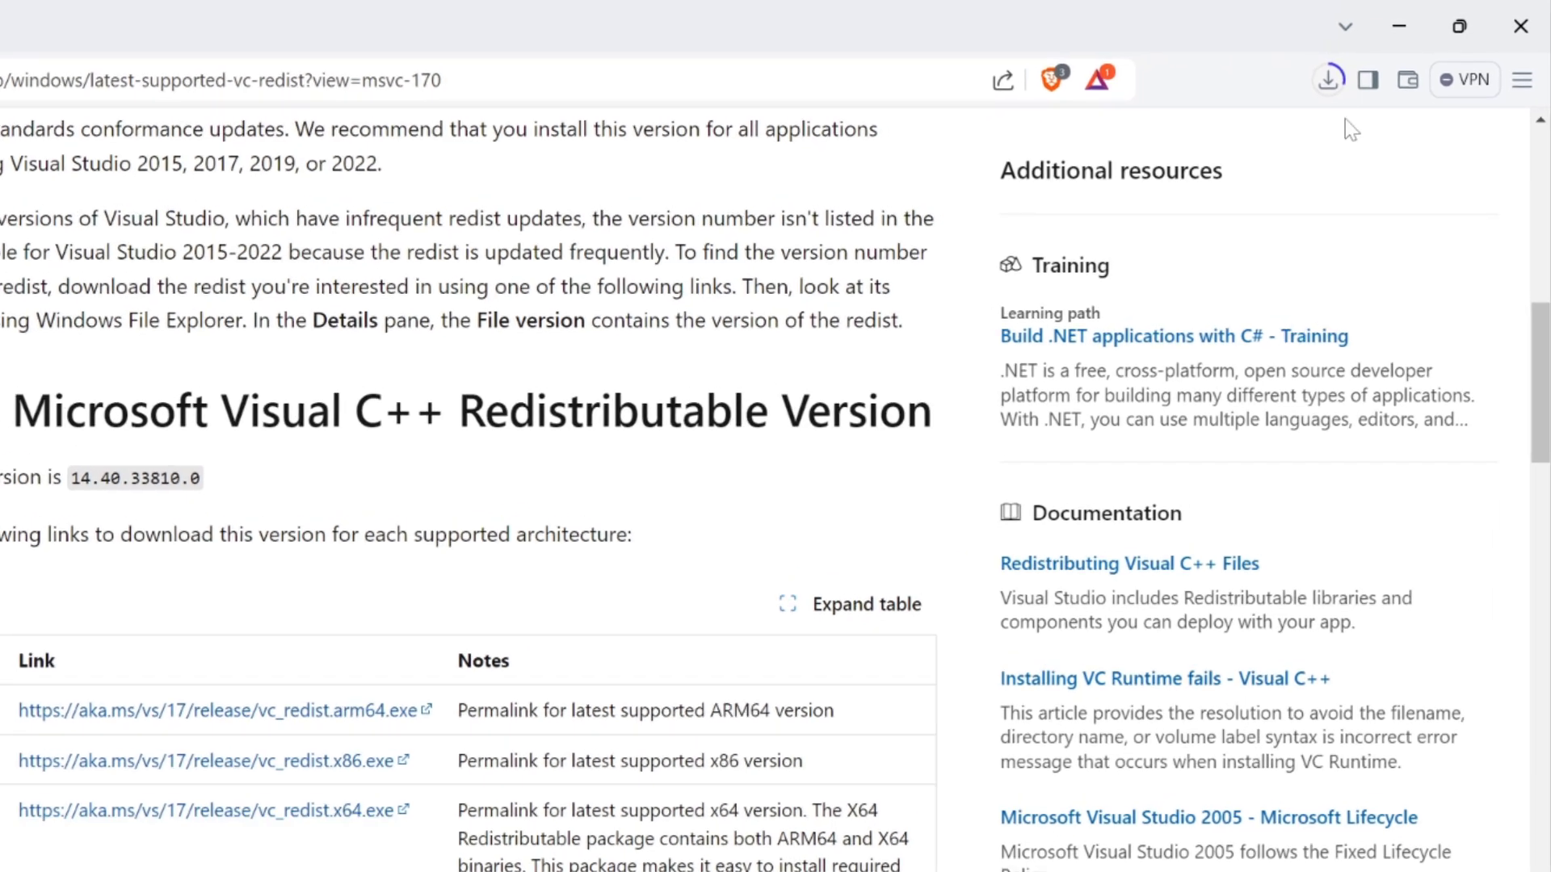
click(1328, 79)
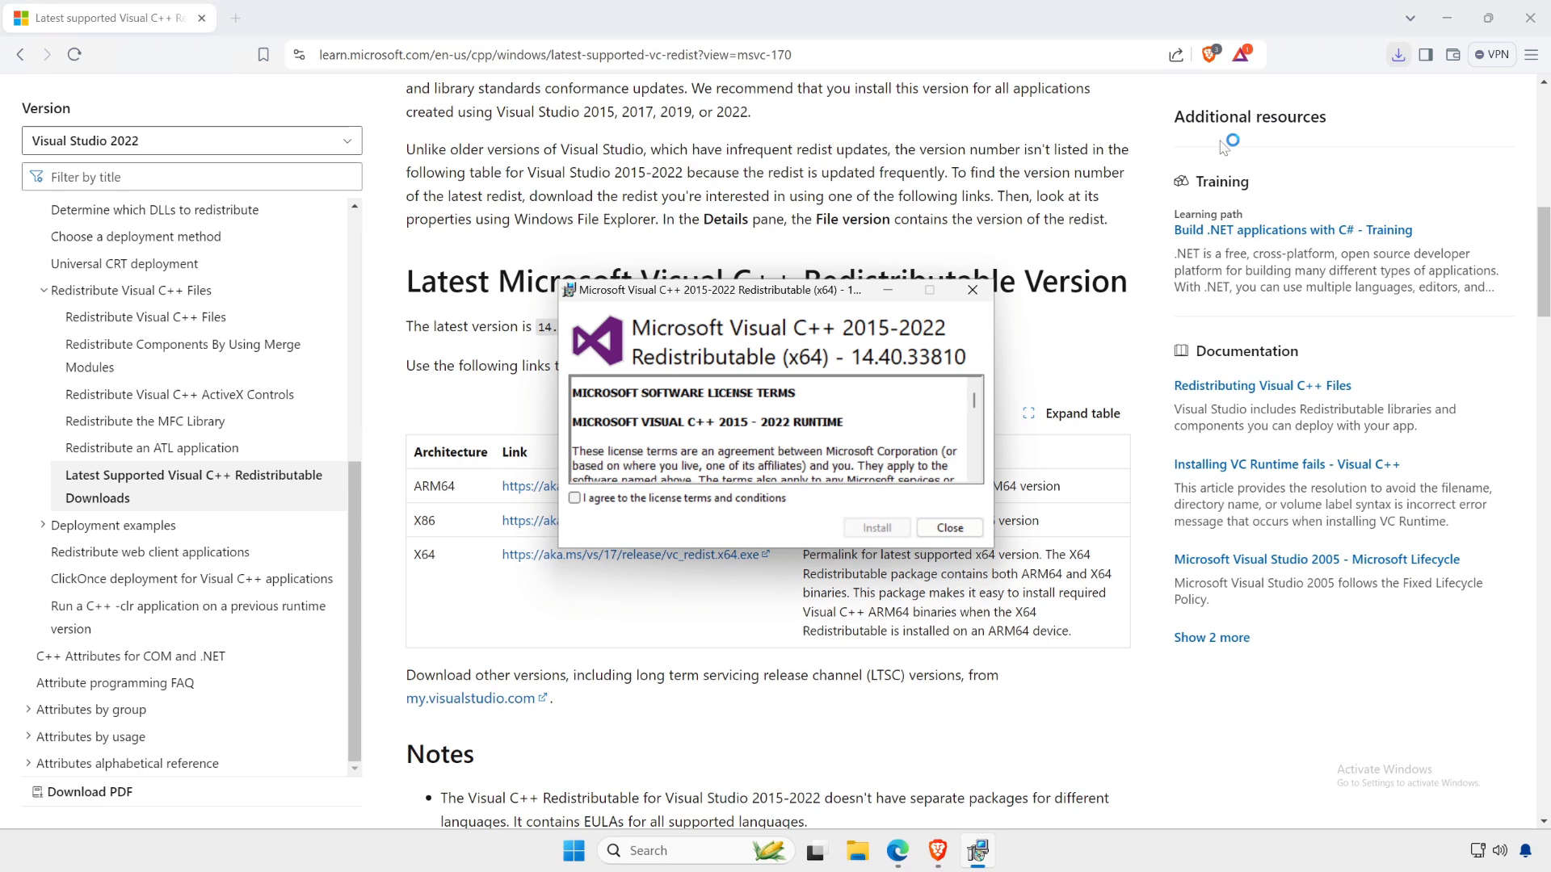
Accept the license and install Visual C++ 2015-2022 x64 14.40.33810, then close setup
click(1446, 18)
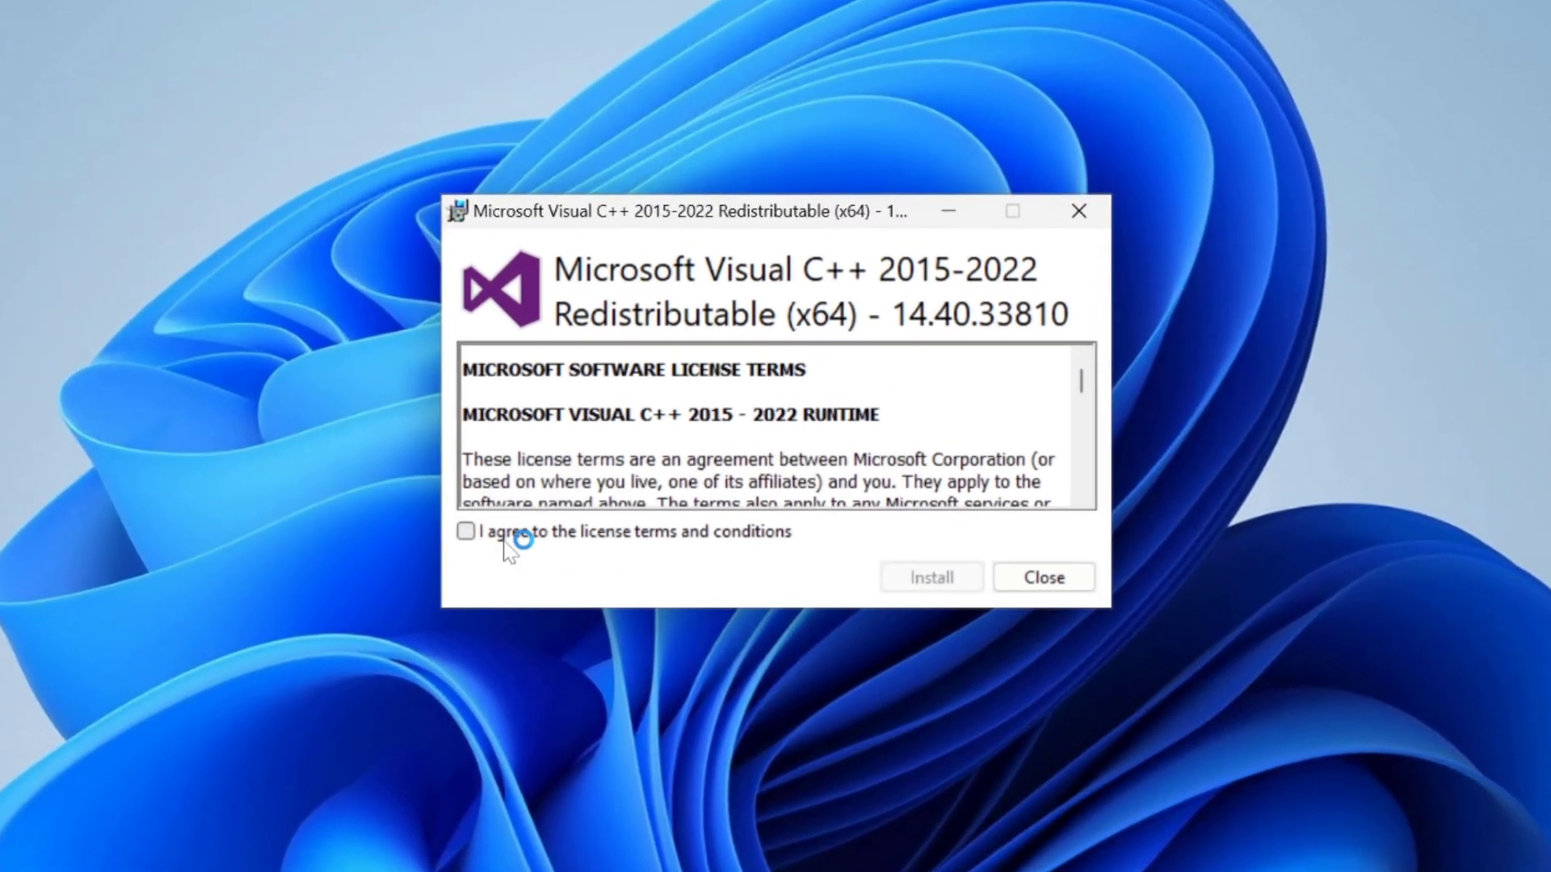
click(506, 540)
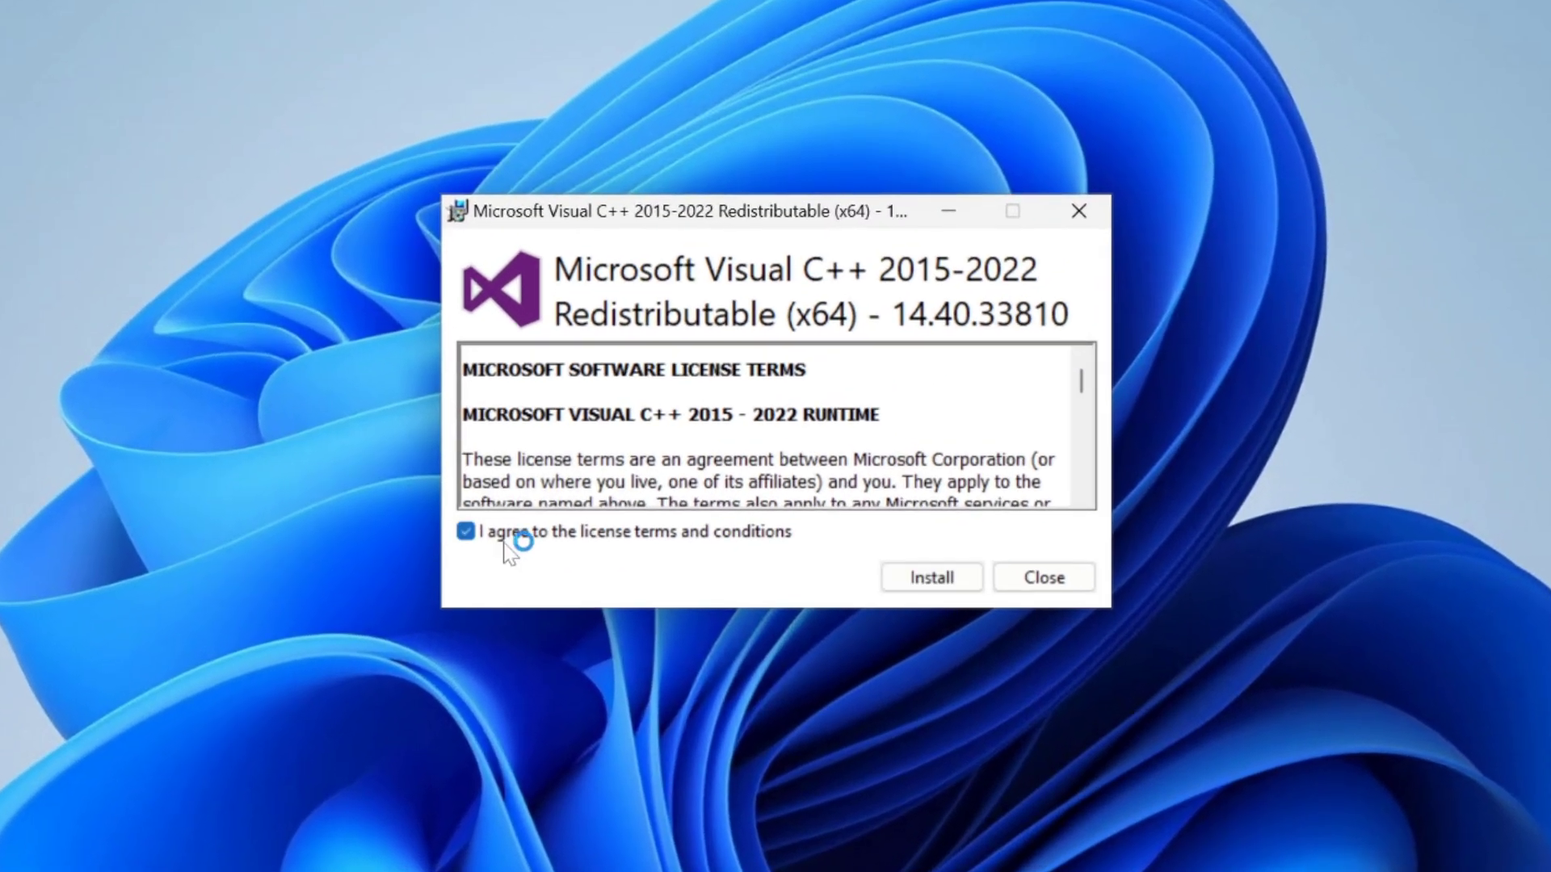
click(933, 577)
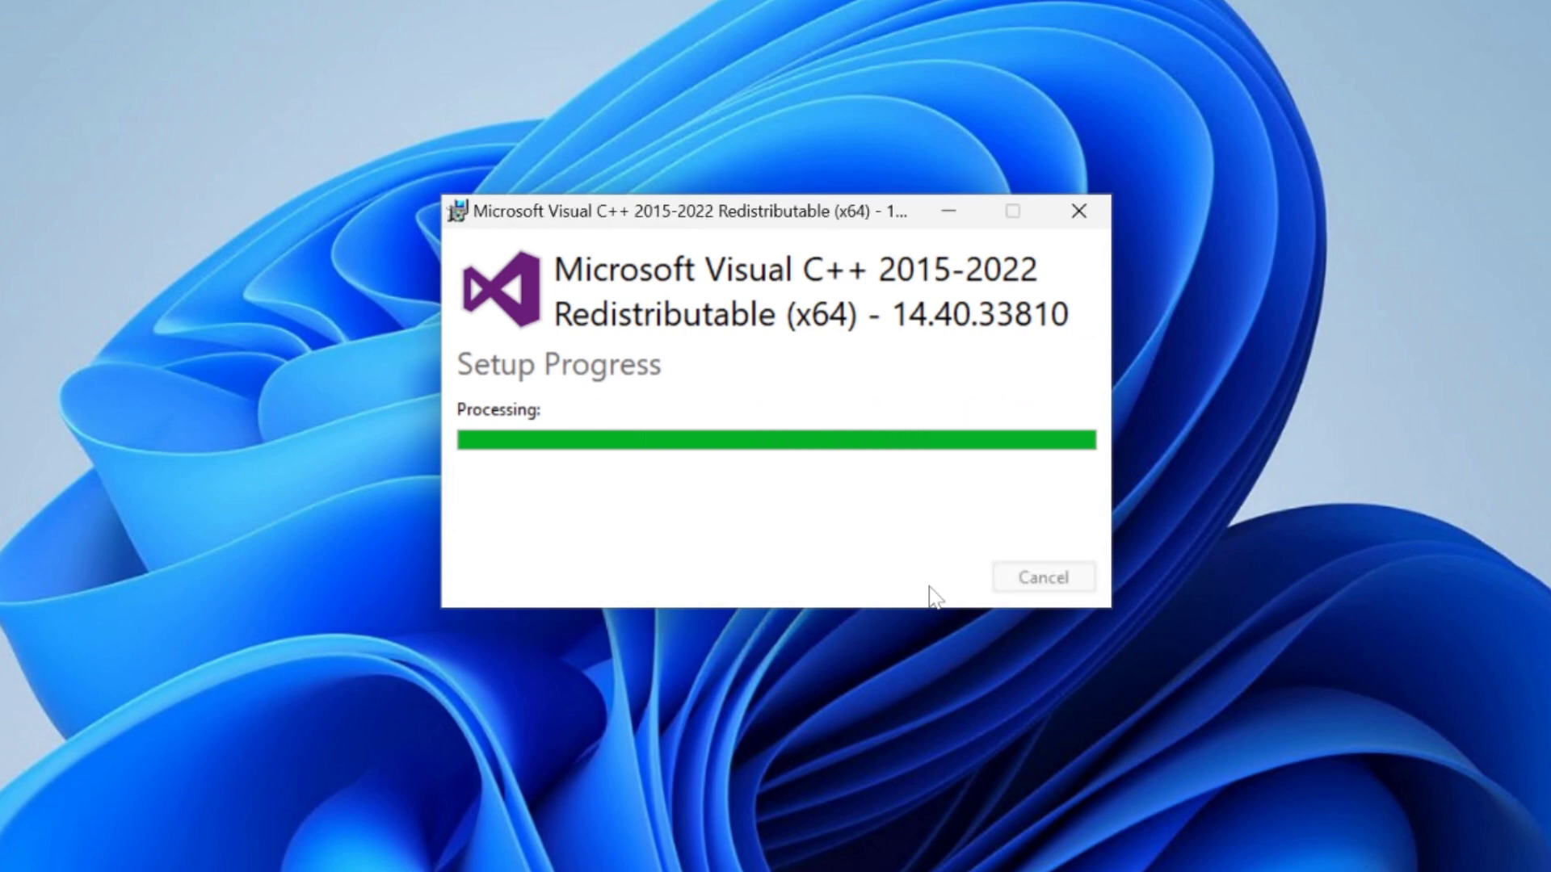
click(1059, 580)
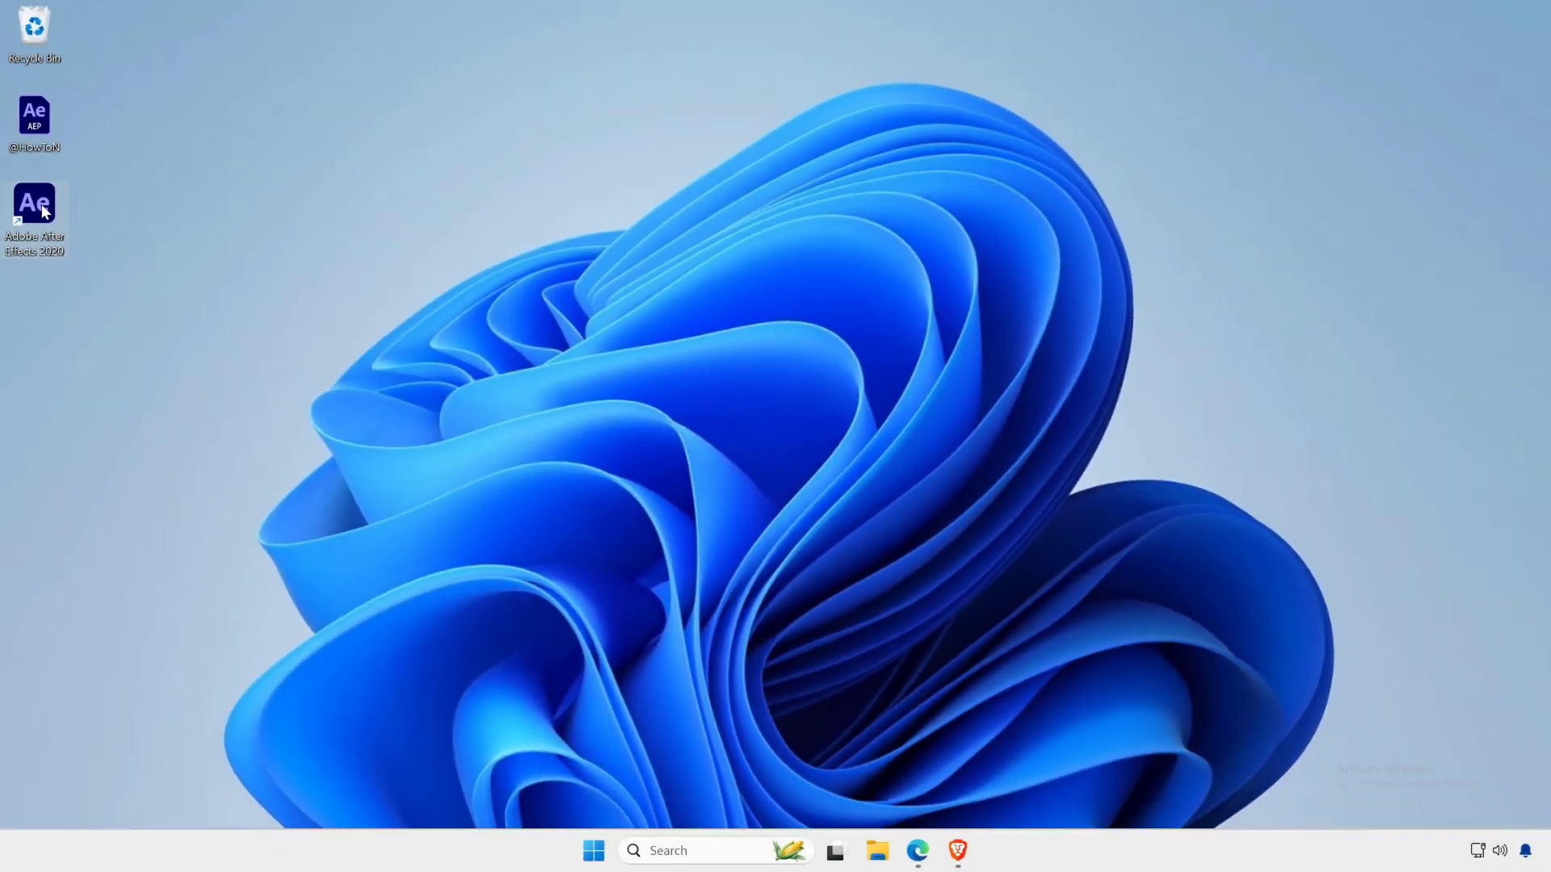
double_click(44, 212)
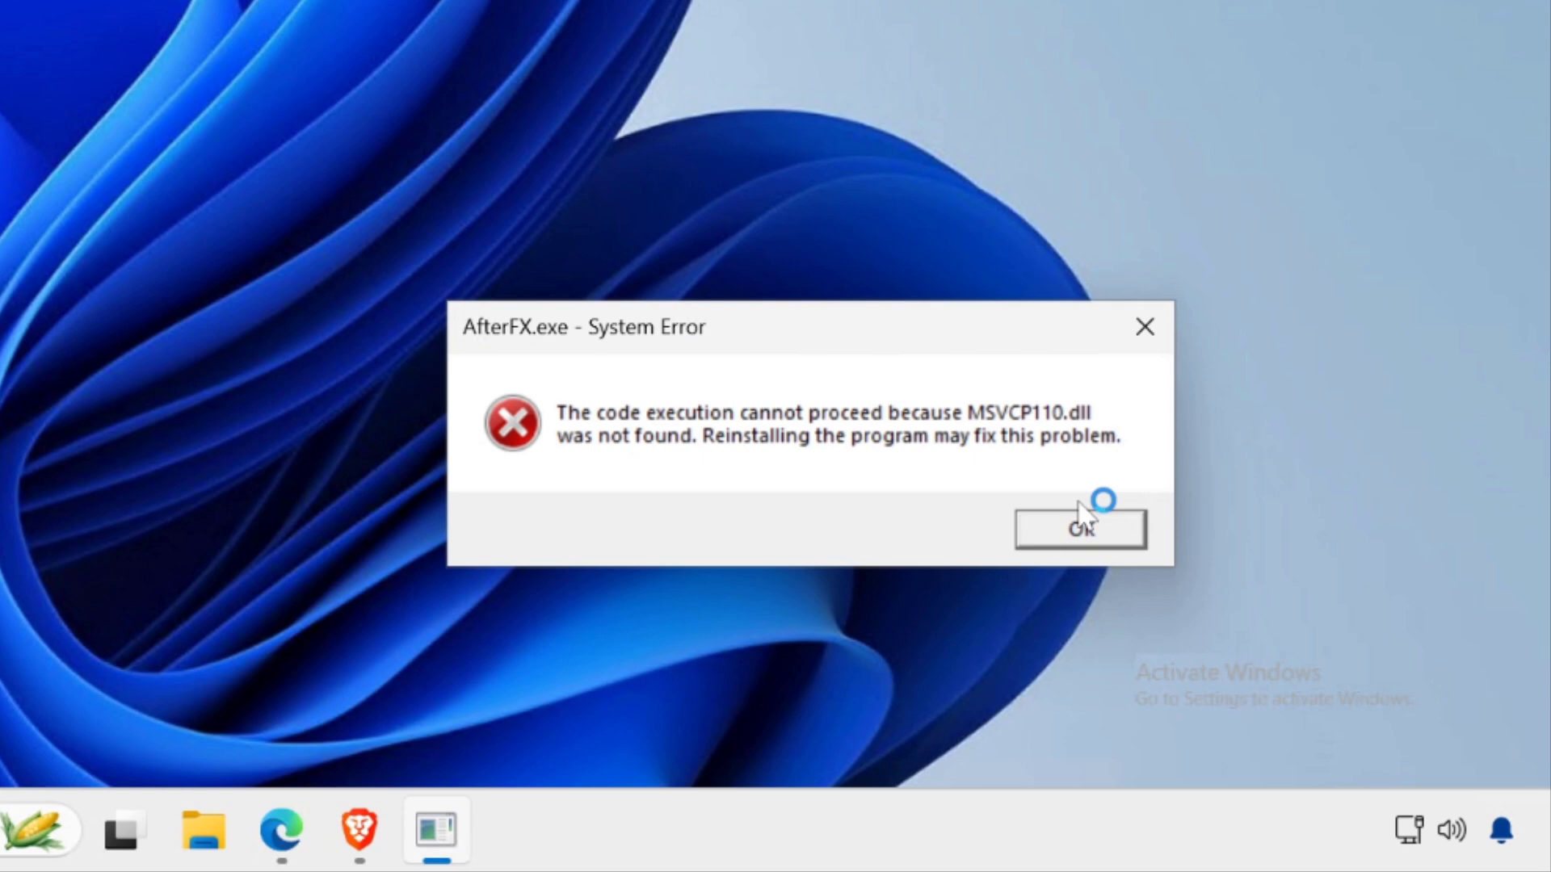
click(1092, 530)
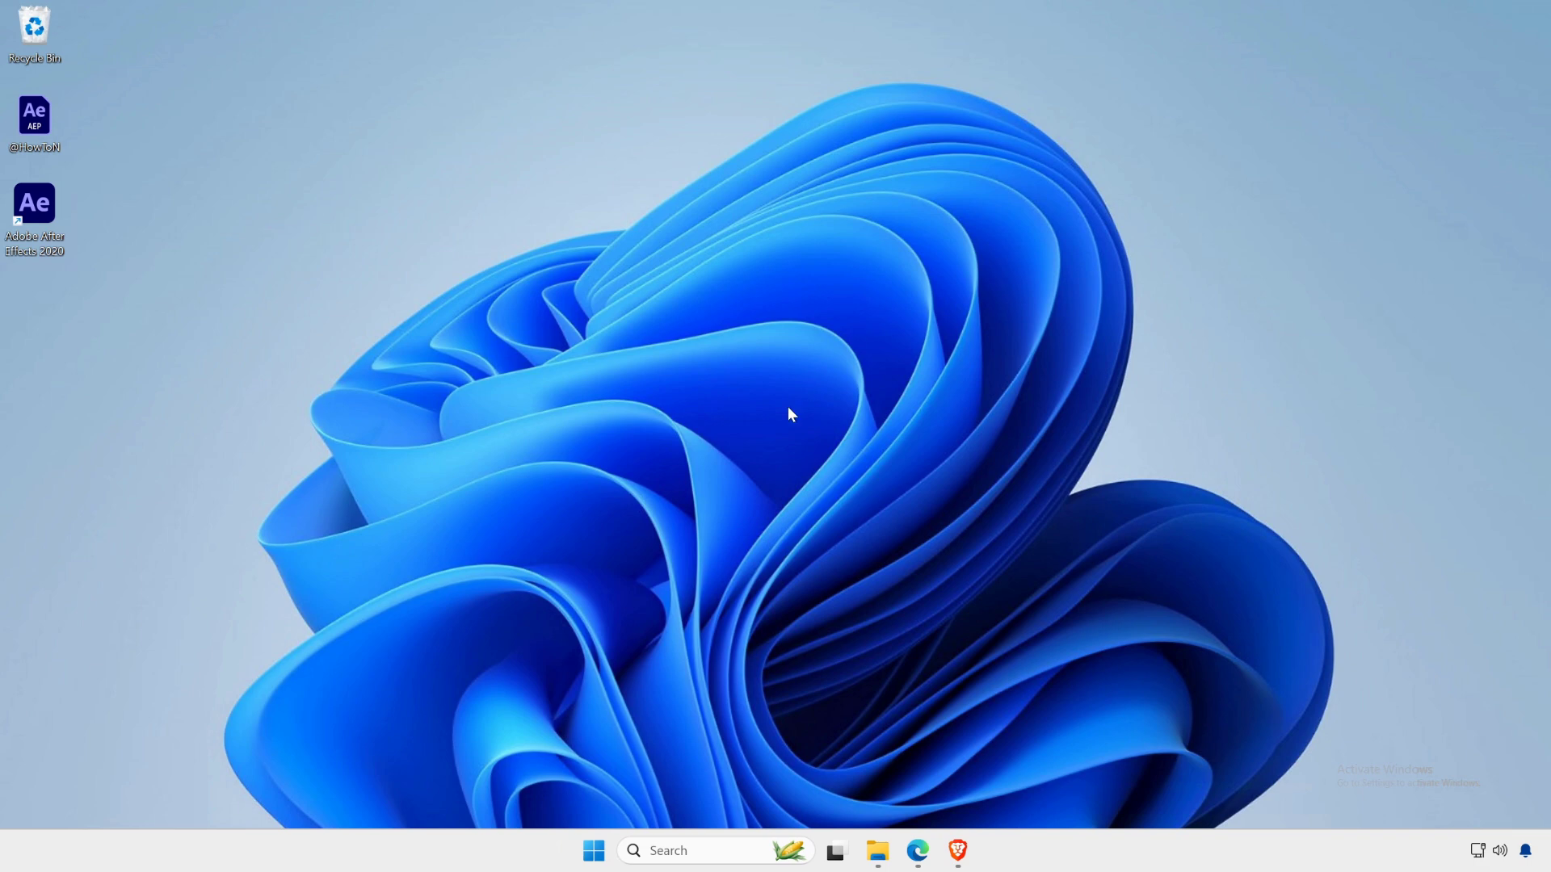
Install Visual C++ 2012 x64 11.0.61030 from vcredist2012_x64, then minimize the runtimes folder
click(875, 850)
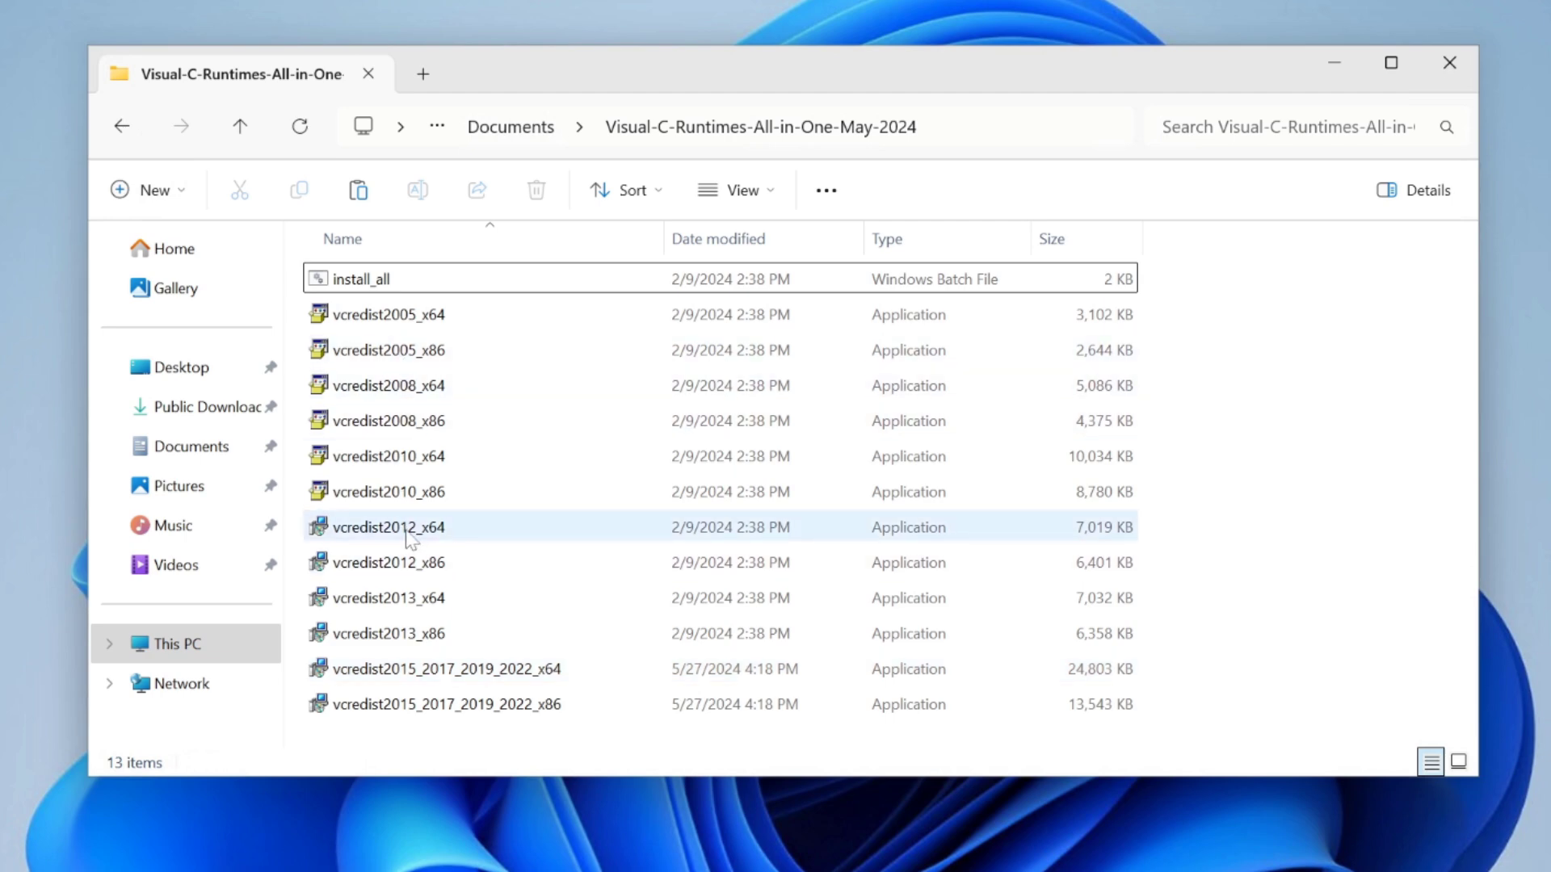
click(367, 533)
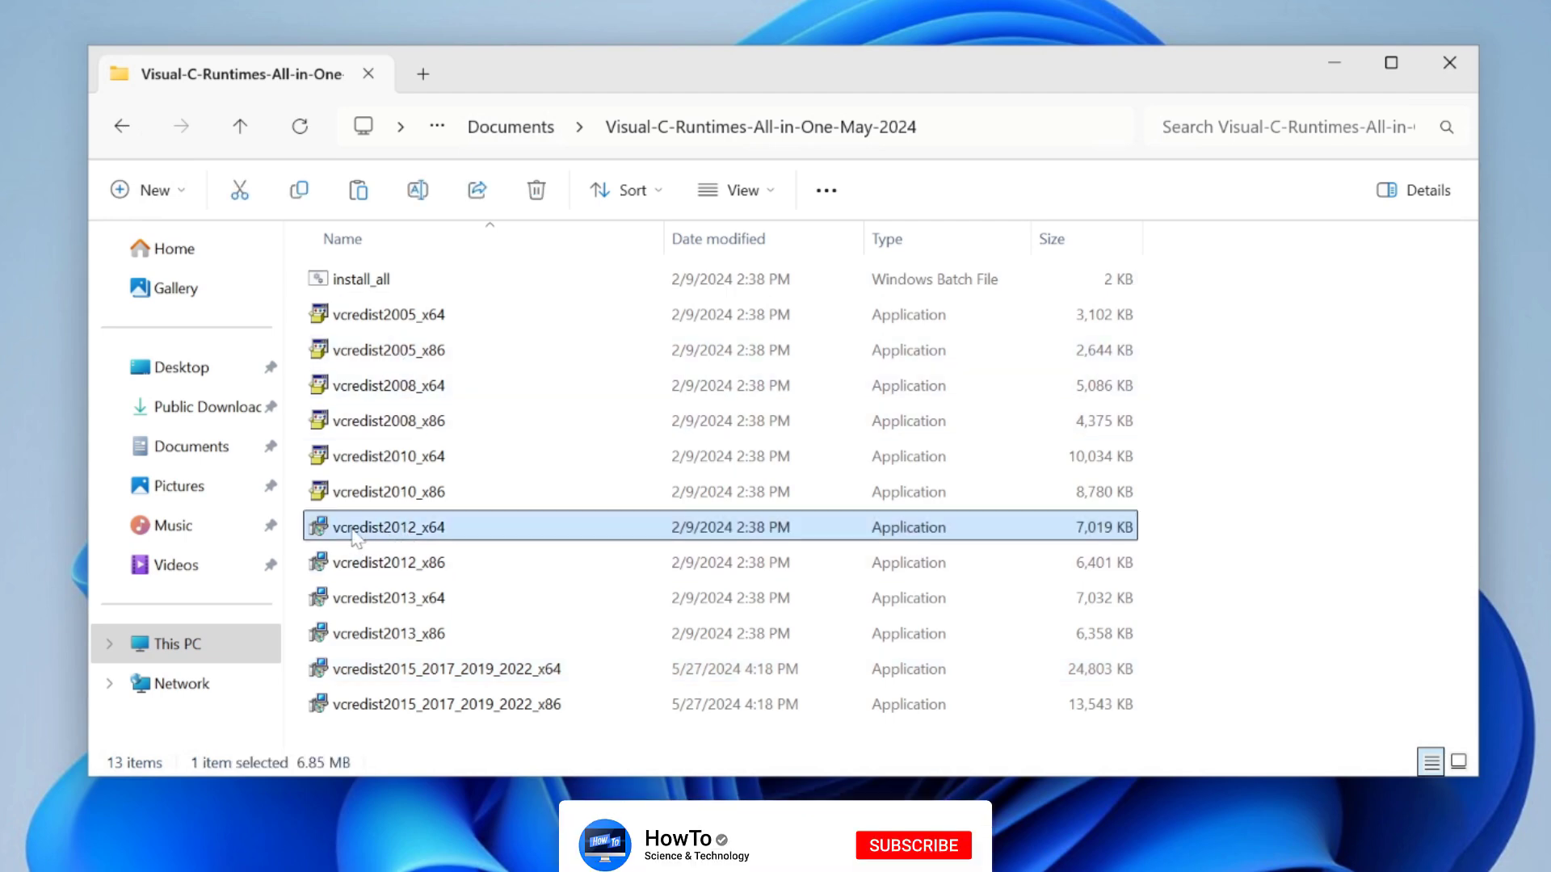
double_click(369, 534)
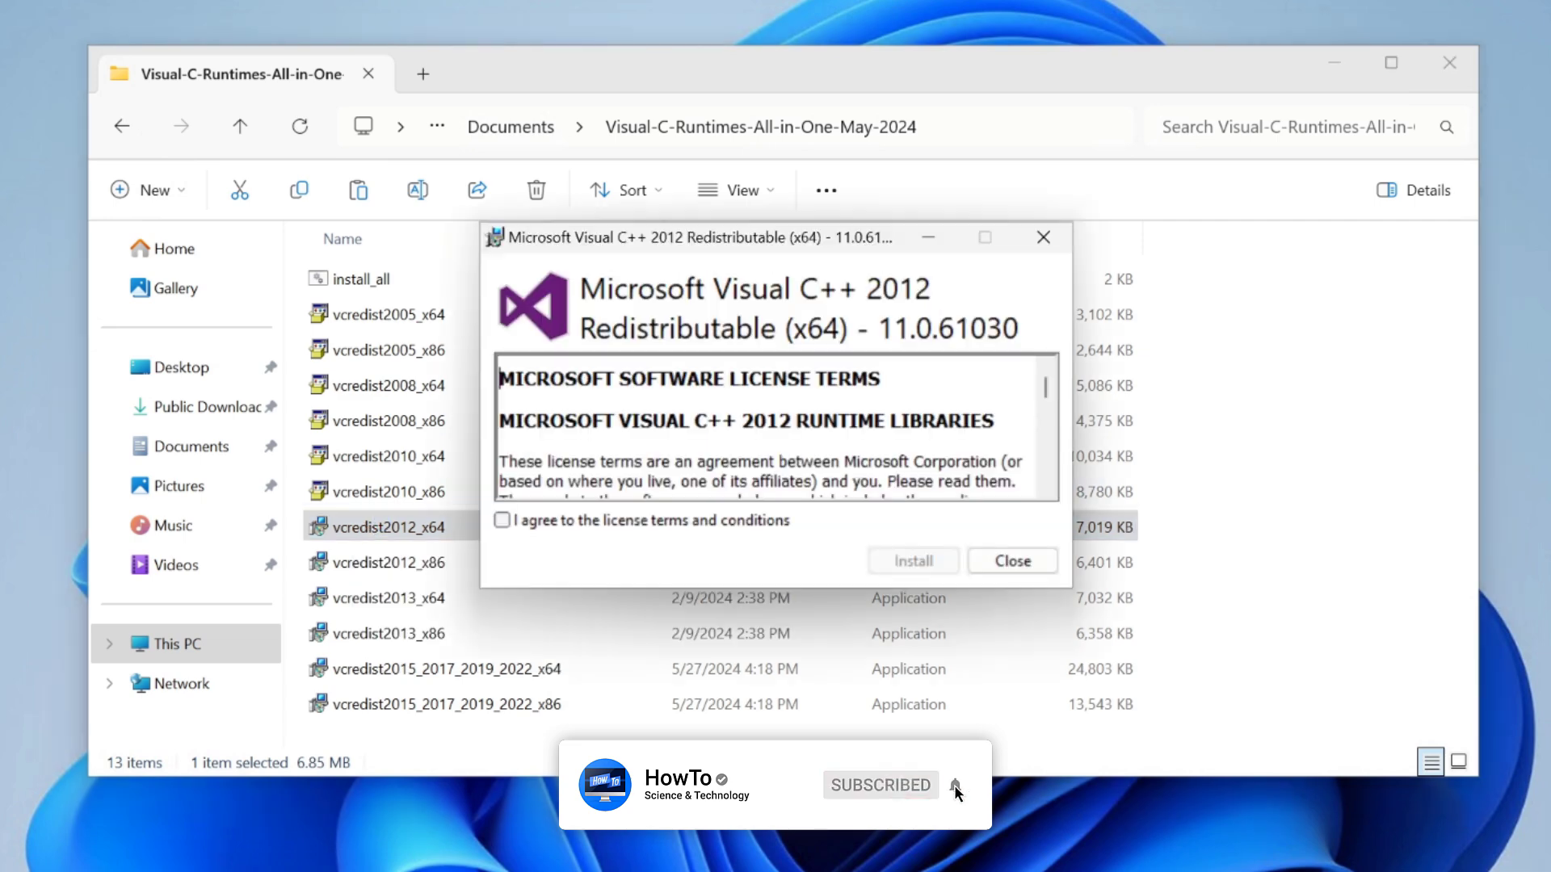
click(516, 524)
click(919, 560)
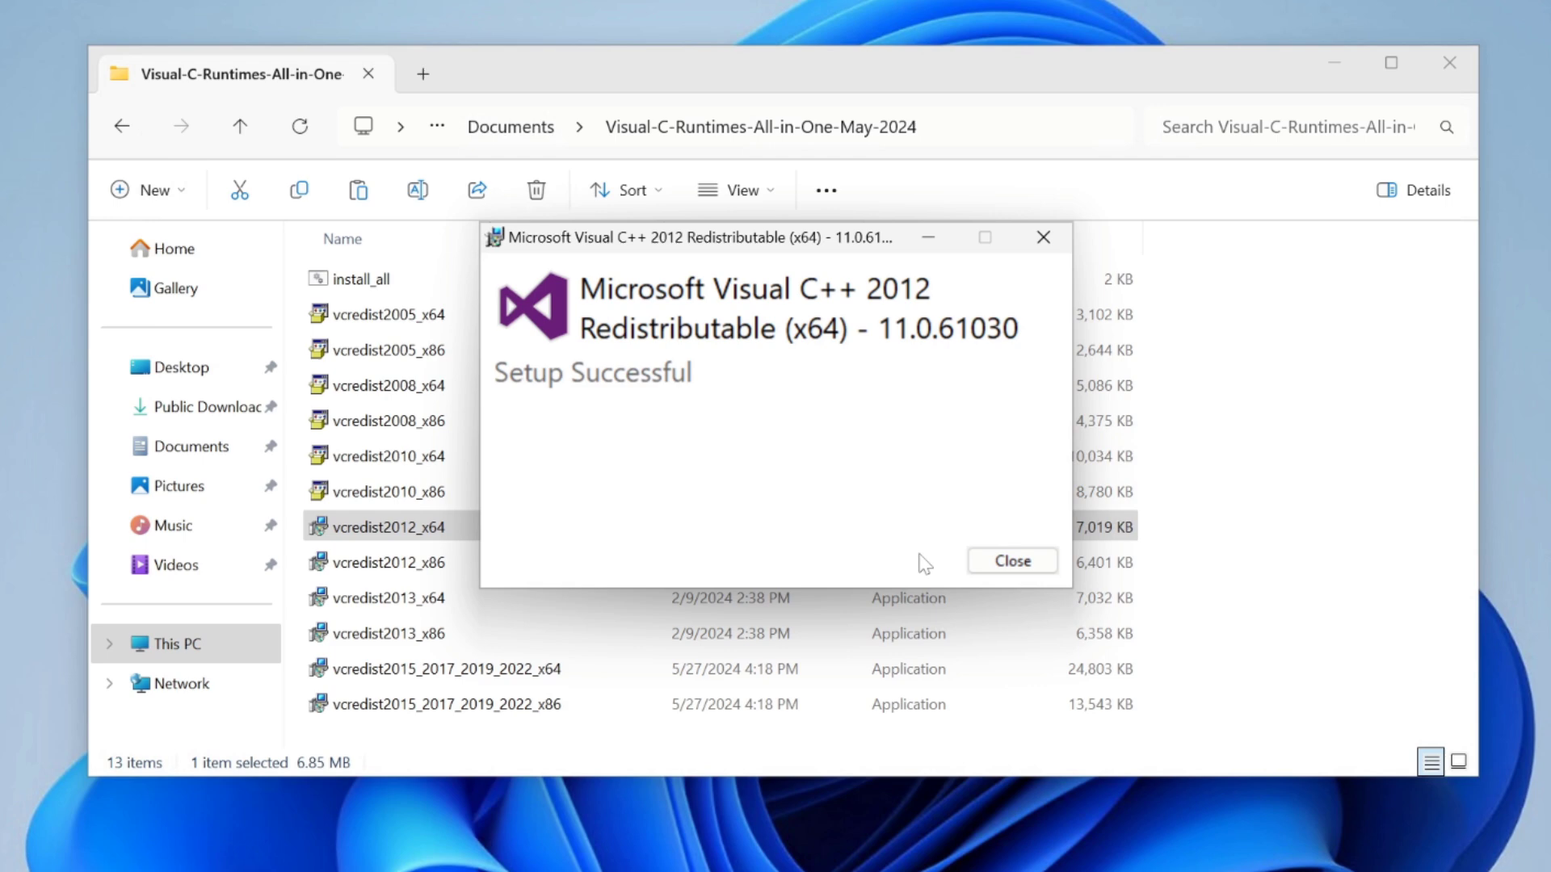
click(1012, 561)
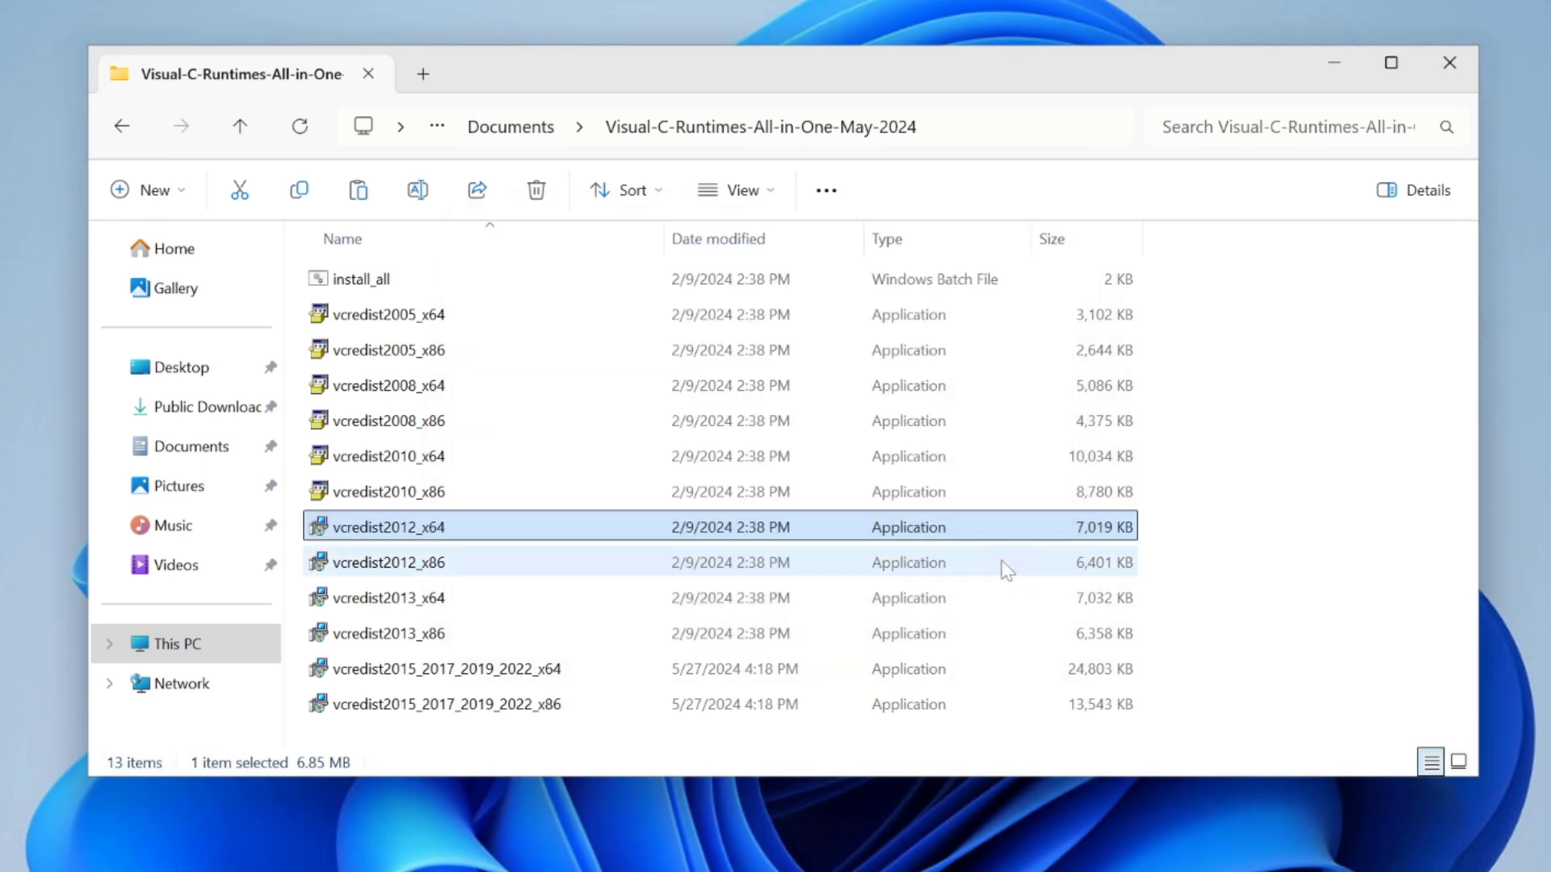
click(1334, 64)
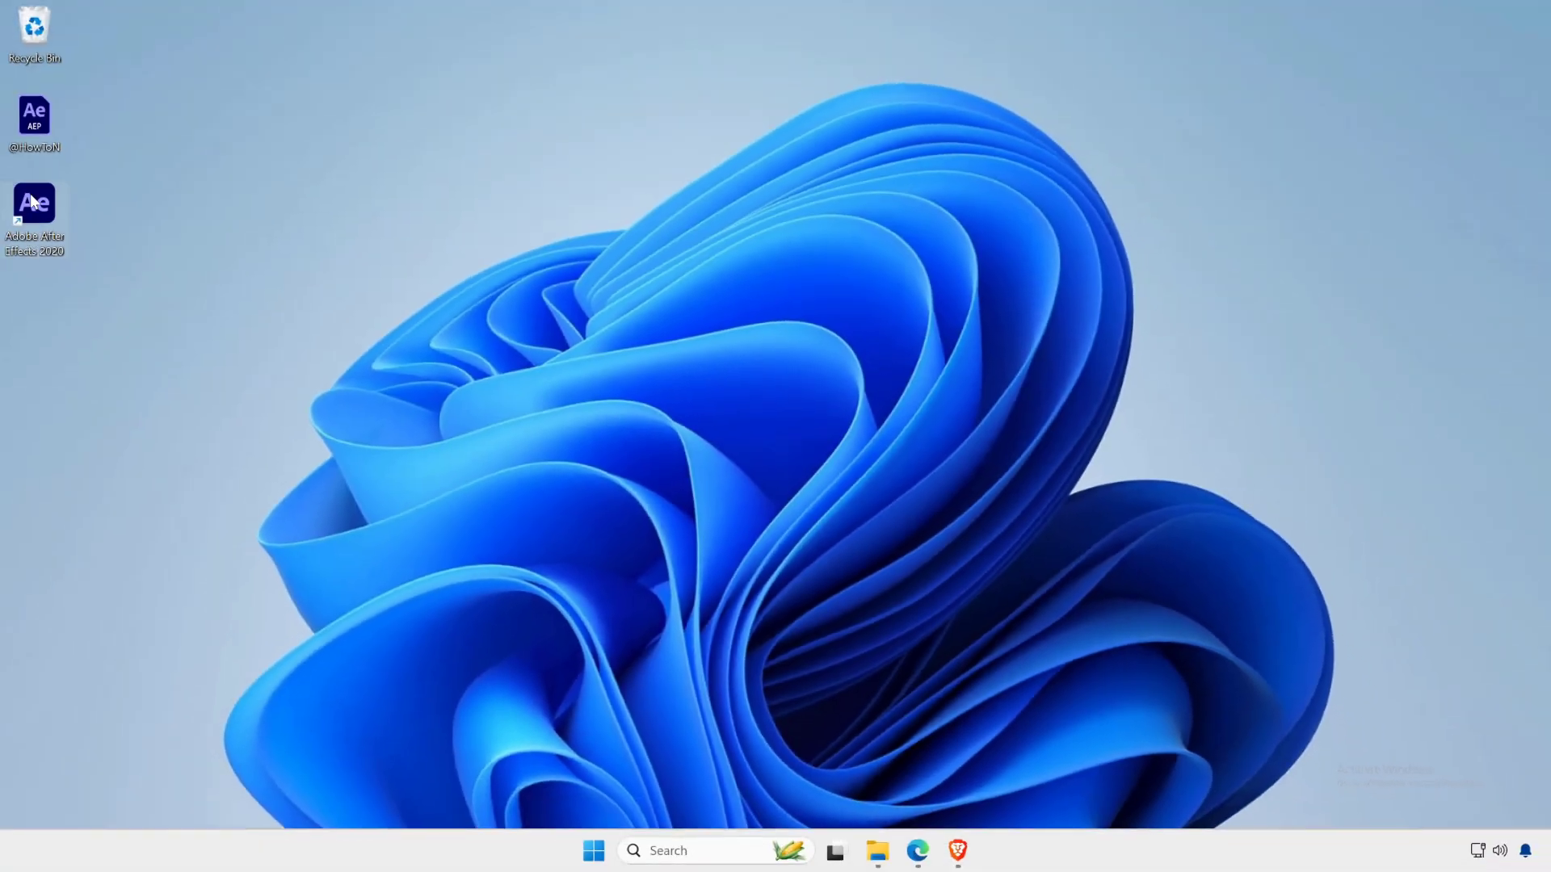
Relaunch After Effects 2020 and dismiss the MSVCP140.dll and VCRUNTIME140.dll errors
double_click(31, 201)
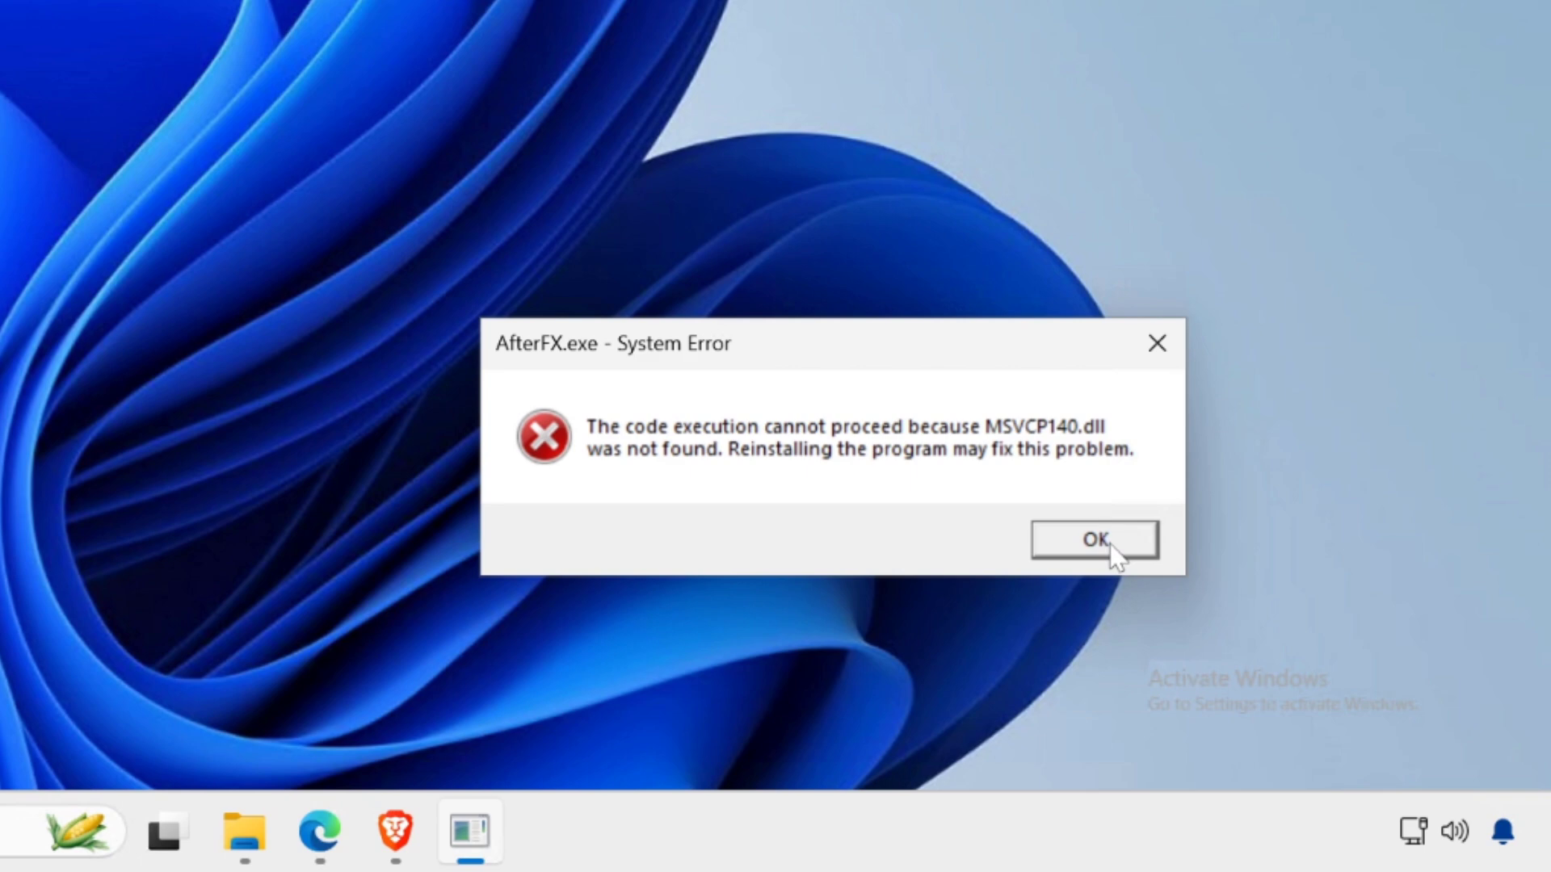
click(1111, 546)
click(1110, 546)
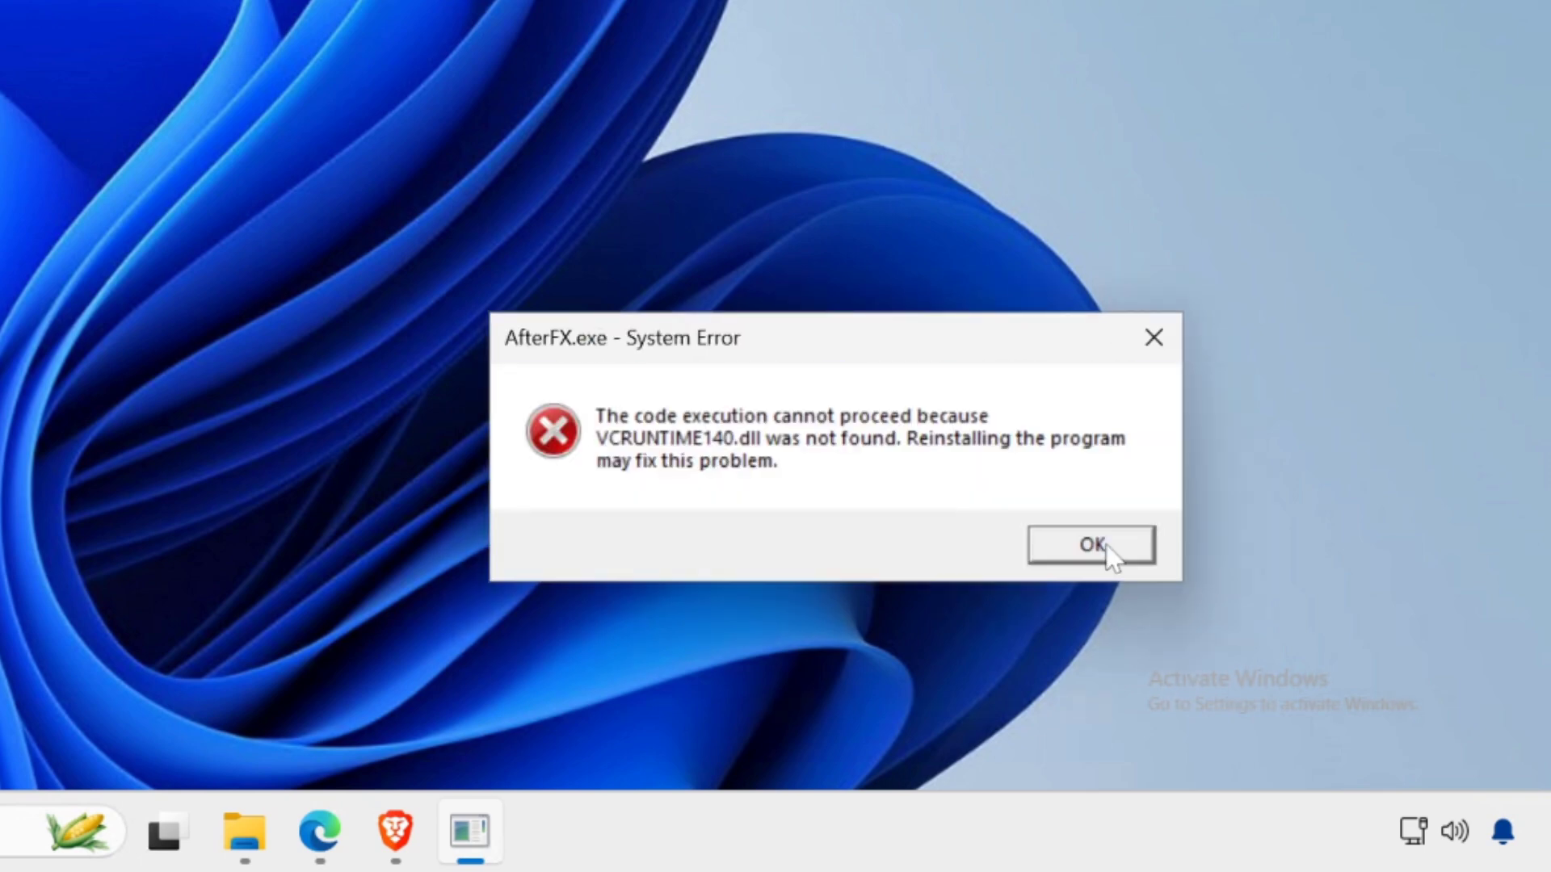
click(1108, 546)
click(1105, 546)
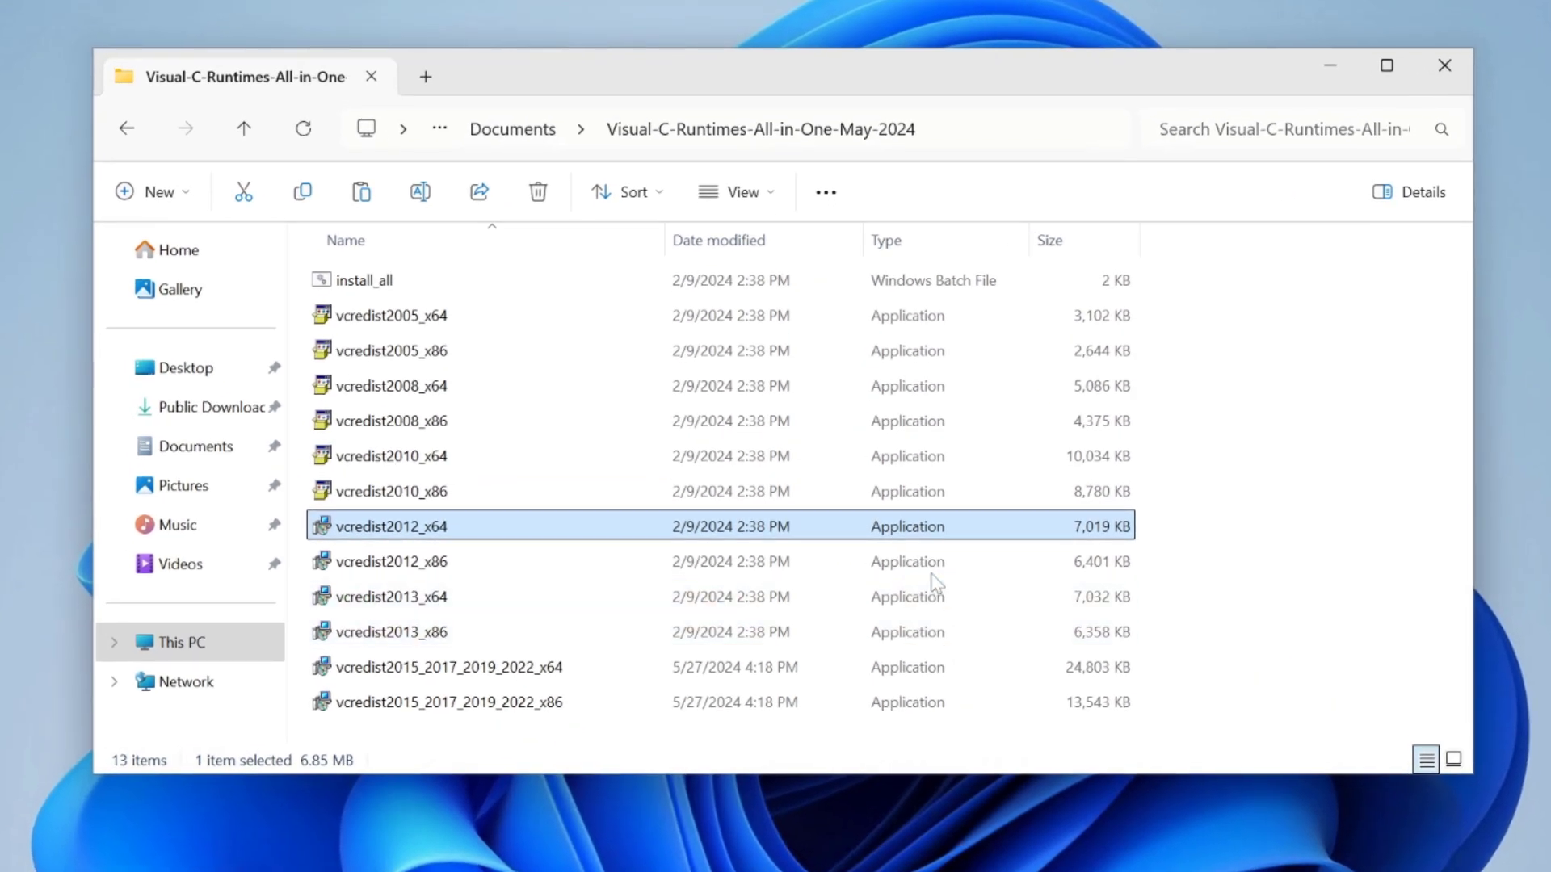
Install the Visual C++ 2013 x64 redistributable from vcredist2013_x64
double_click(380, 599)
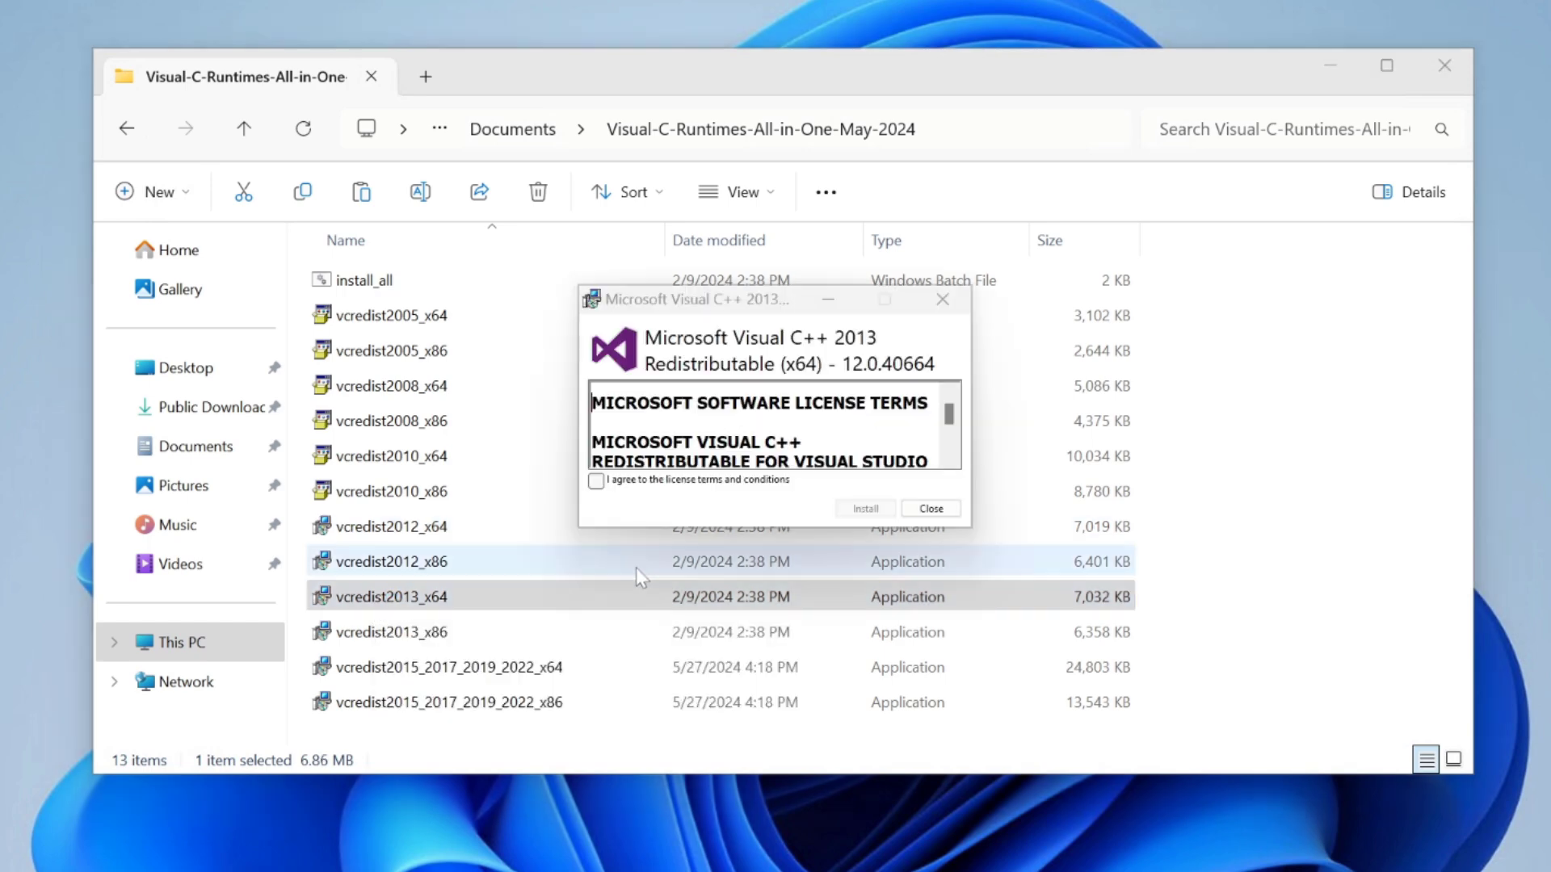
click(598, 481)
click(884, 511)
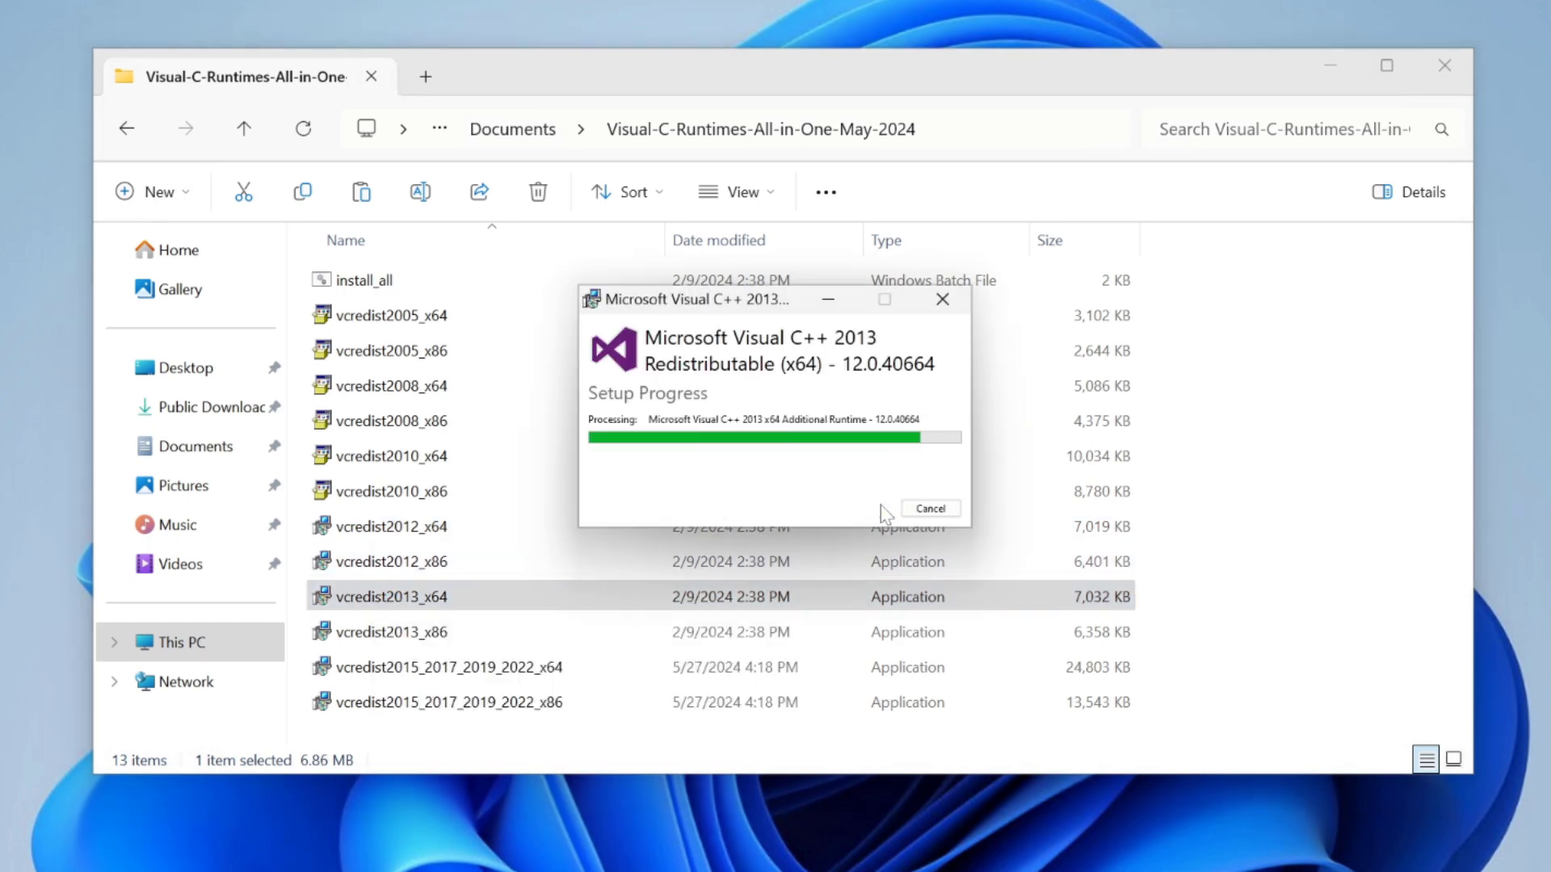
click(929, 509)
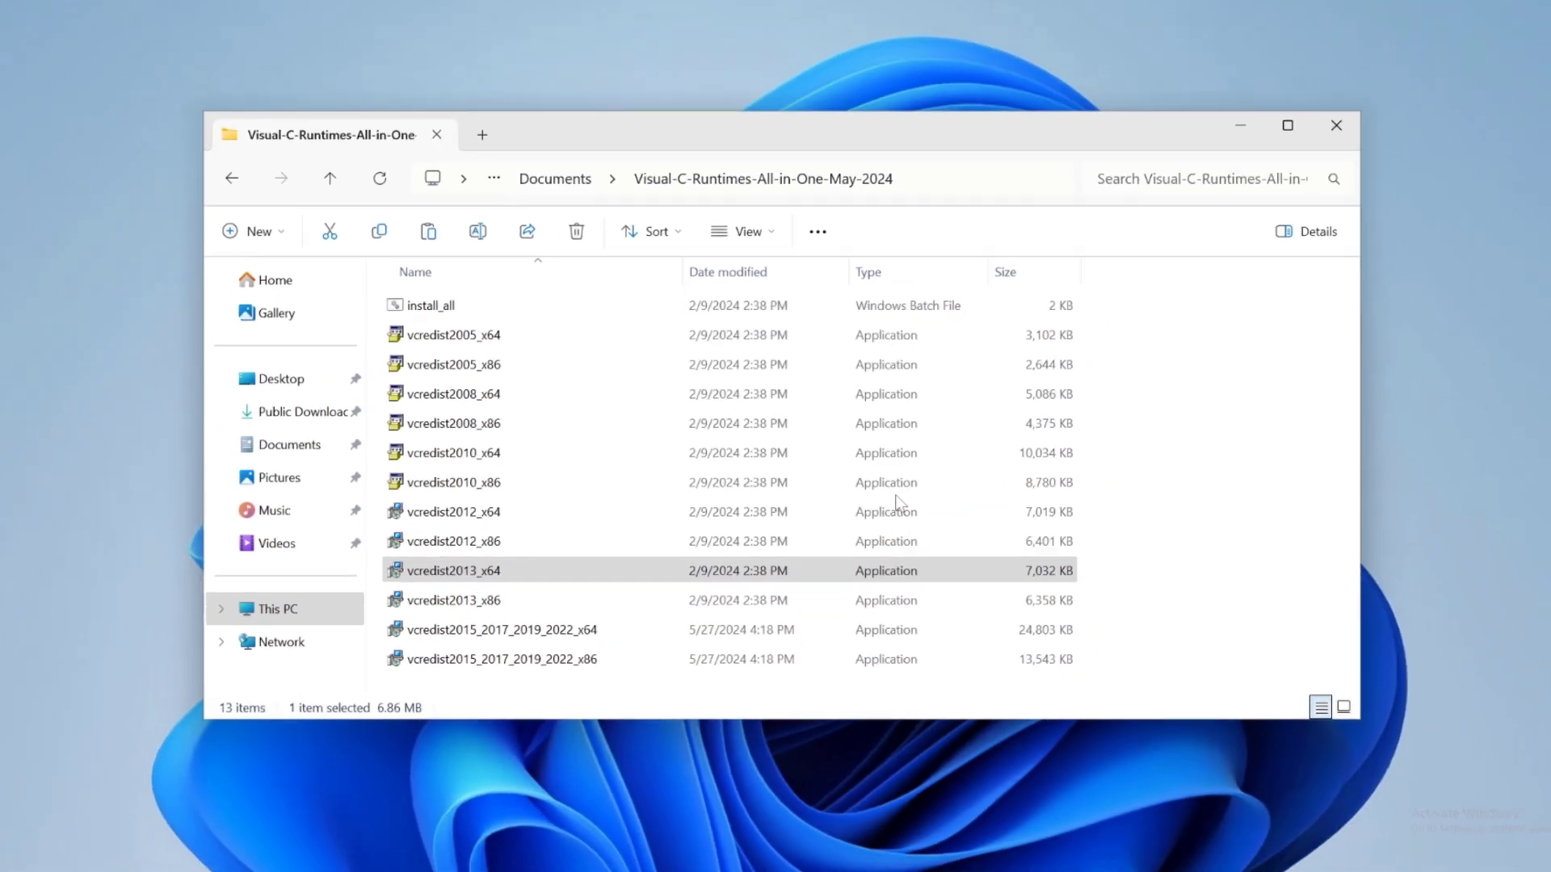
Relaunch After Effects and dismiss the VCRUNTIME140.dll, VCRUNTIME140_1.dll and MSVCP140.dll errors
double_click(37, 212)
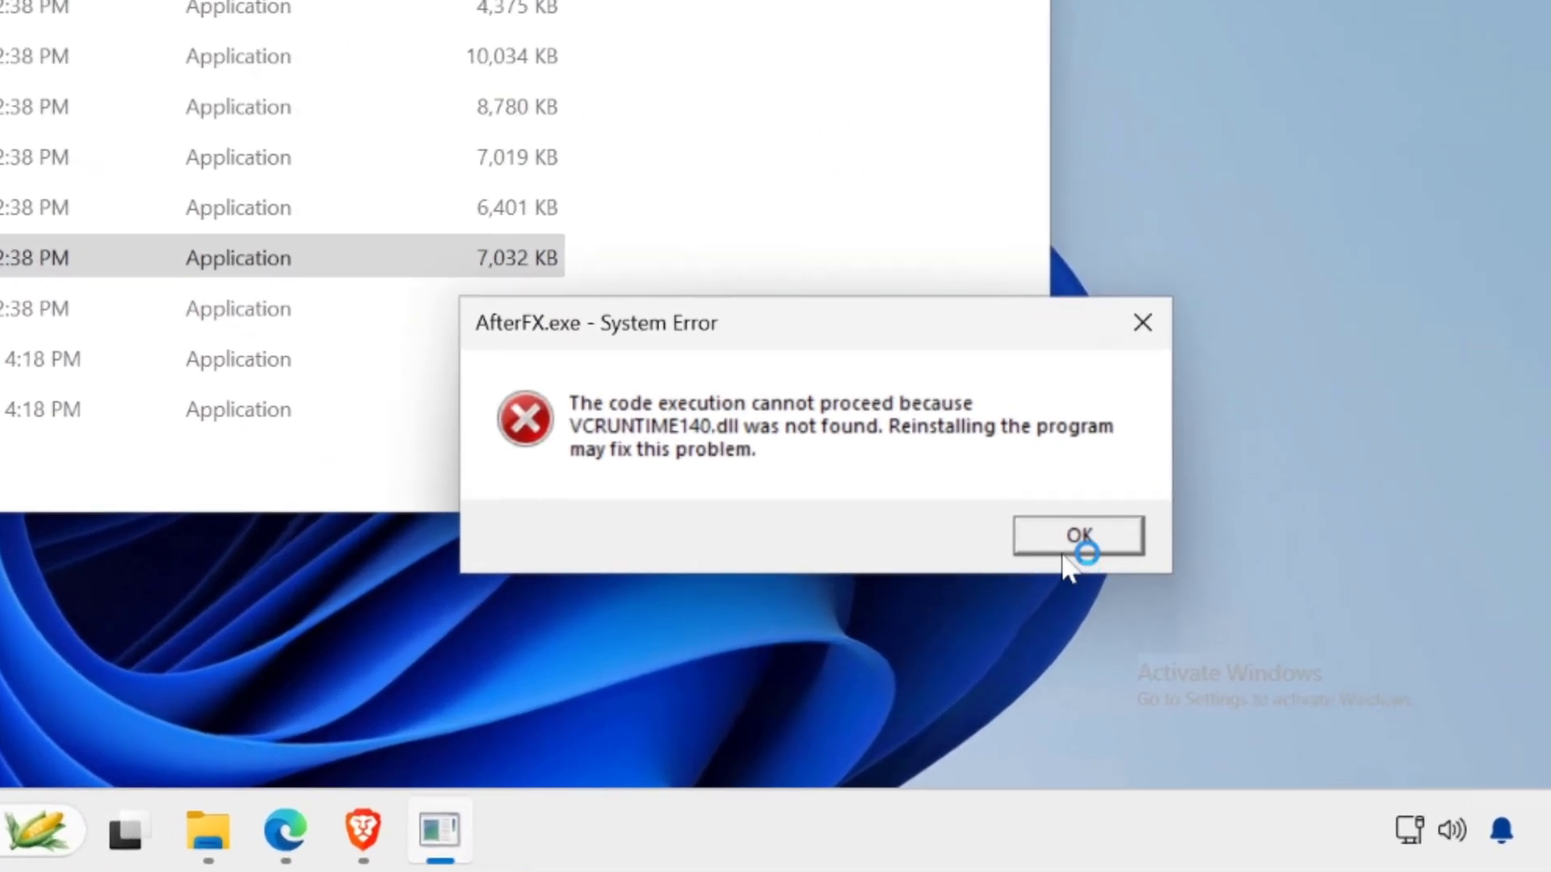
click(1275, 677)
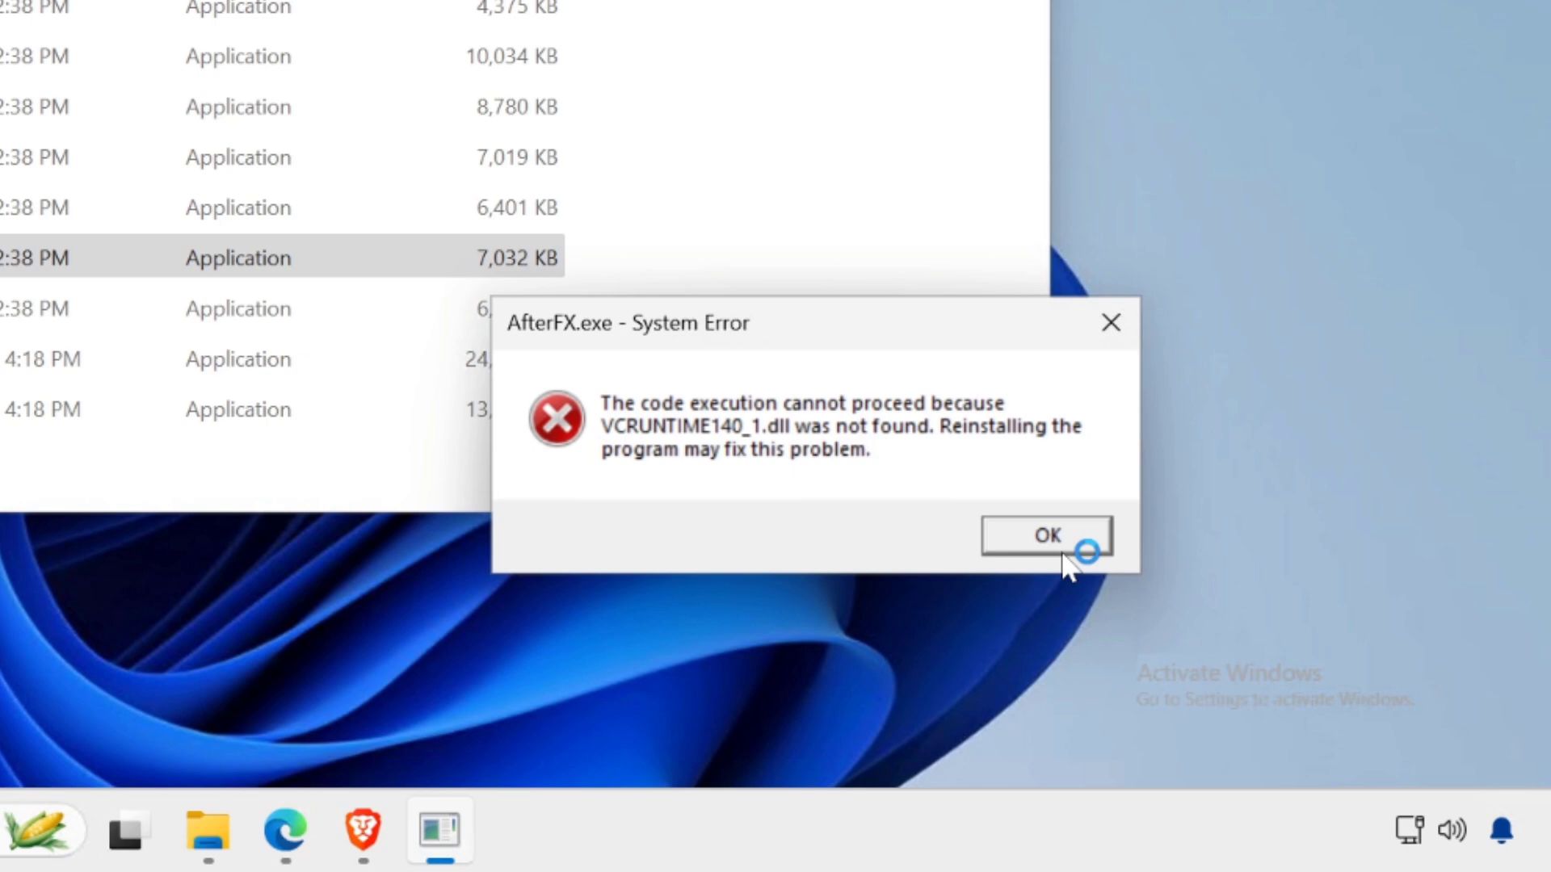
click(1271, 678)
click(1065, 535)
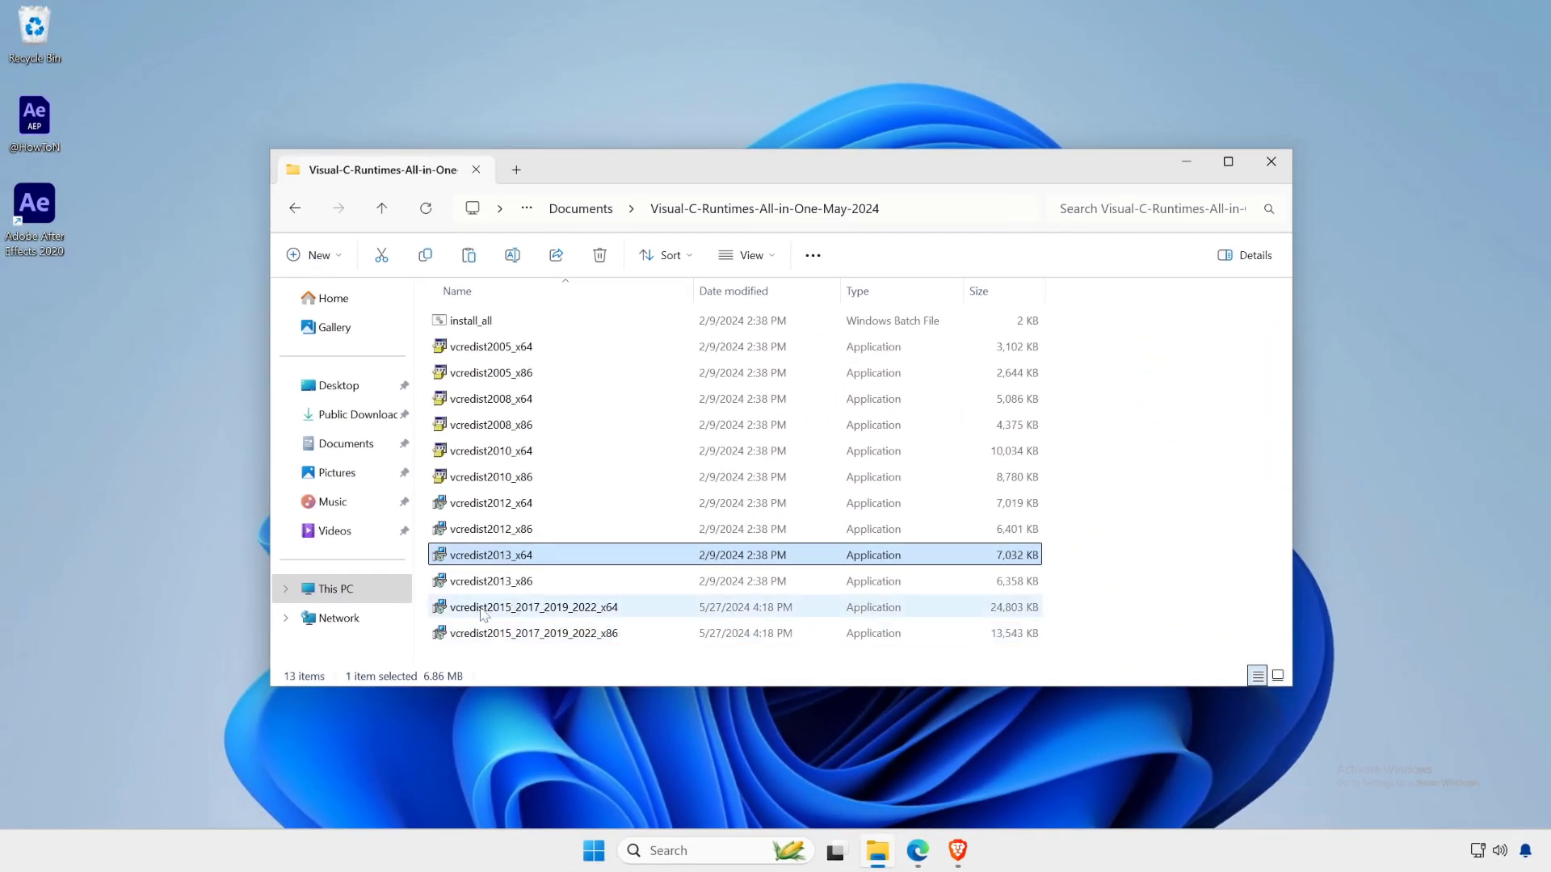
Install the 2015-2022 x64 redistributable from vcredist2015_2017_2019_2022_x64
double_click(483, 615)
click(607, 503)
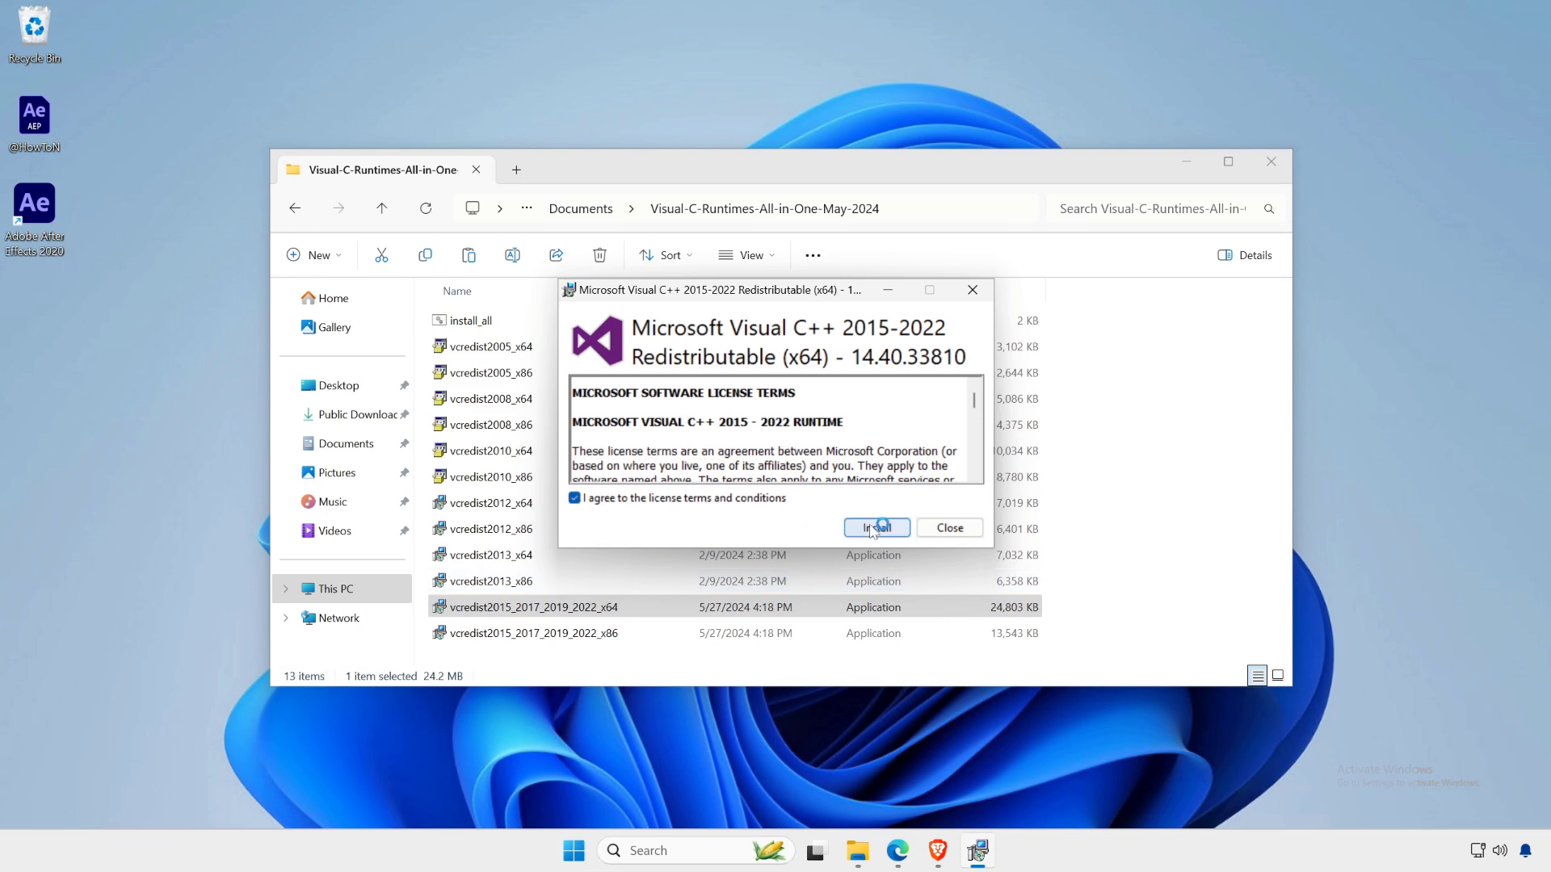
click(872, 529)
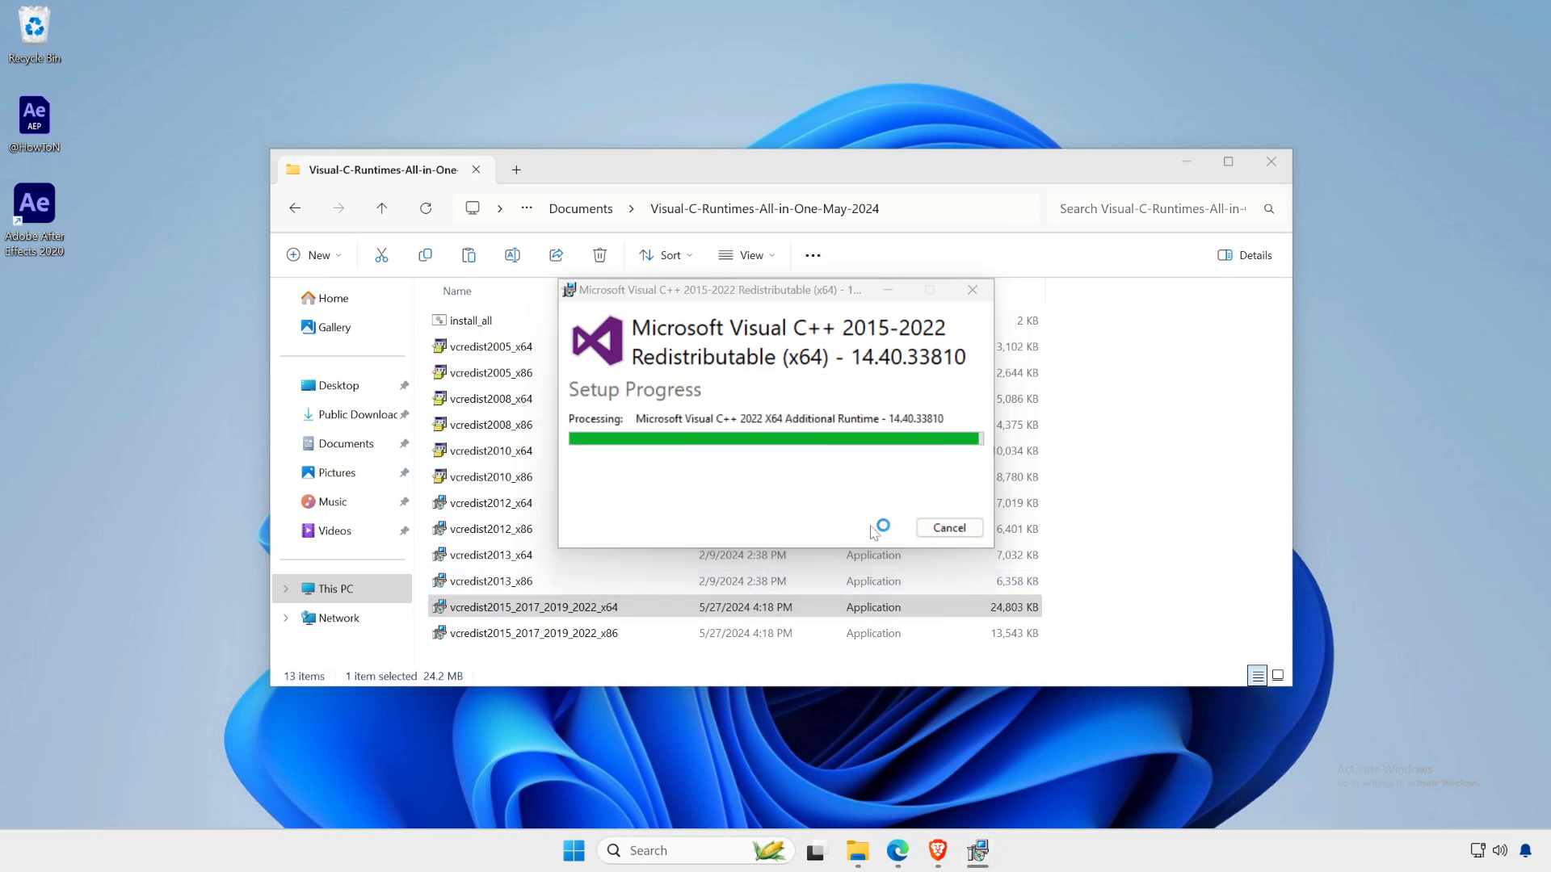
click(947, 529)
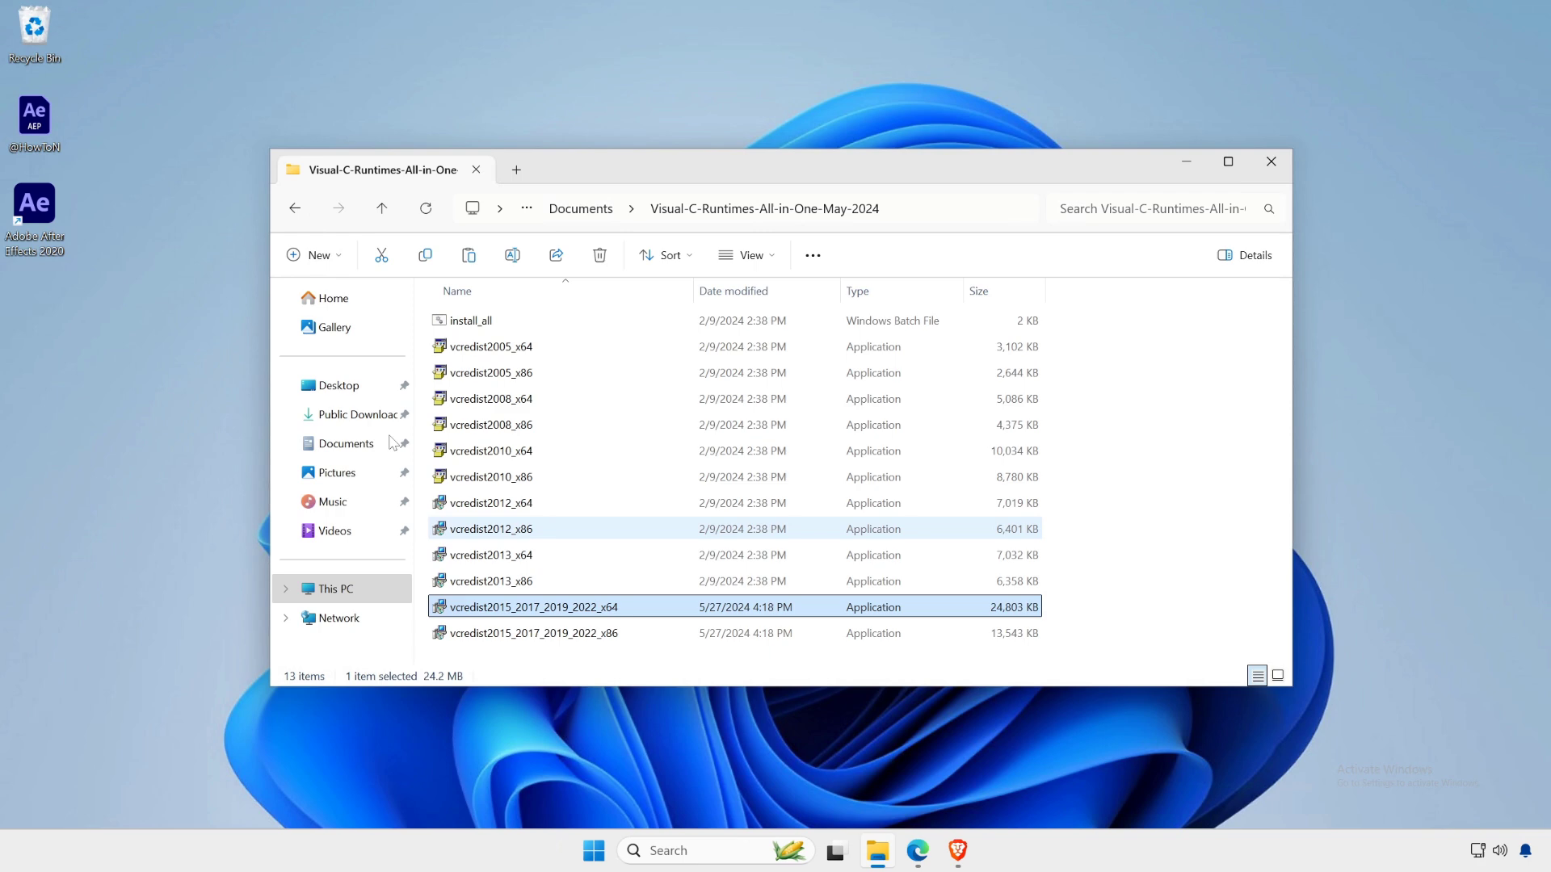
click(123, 265)
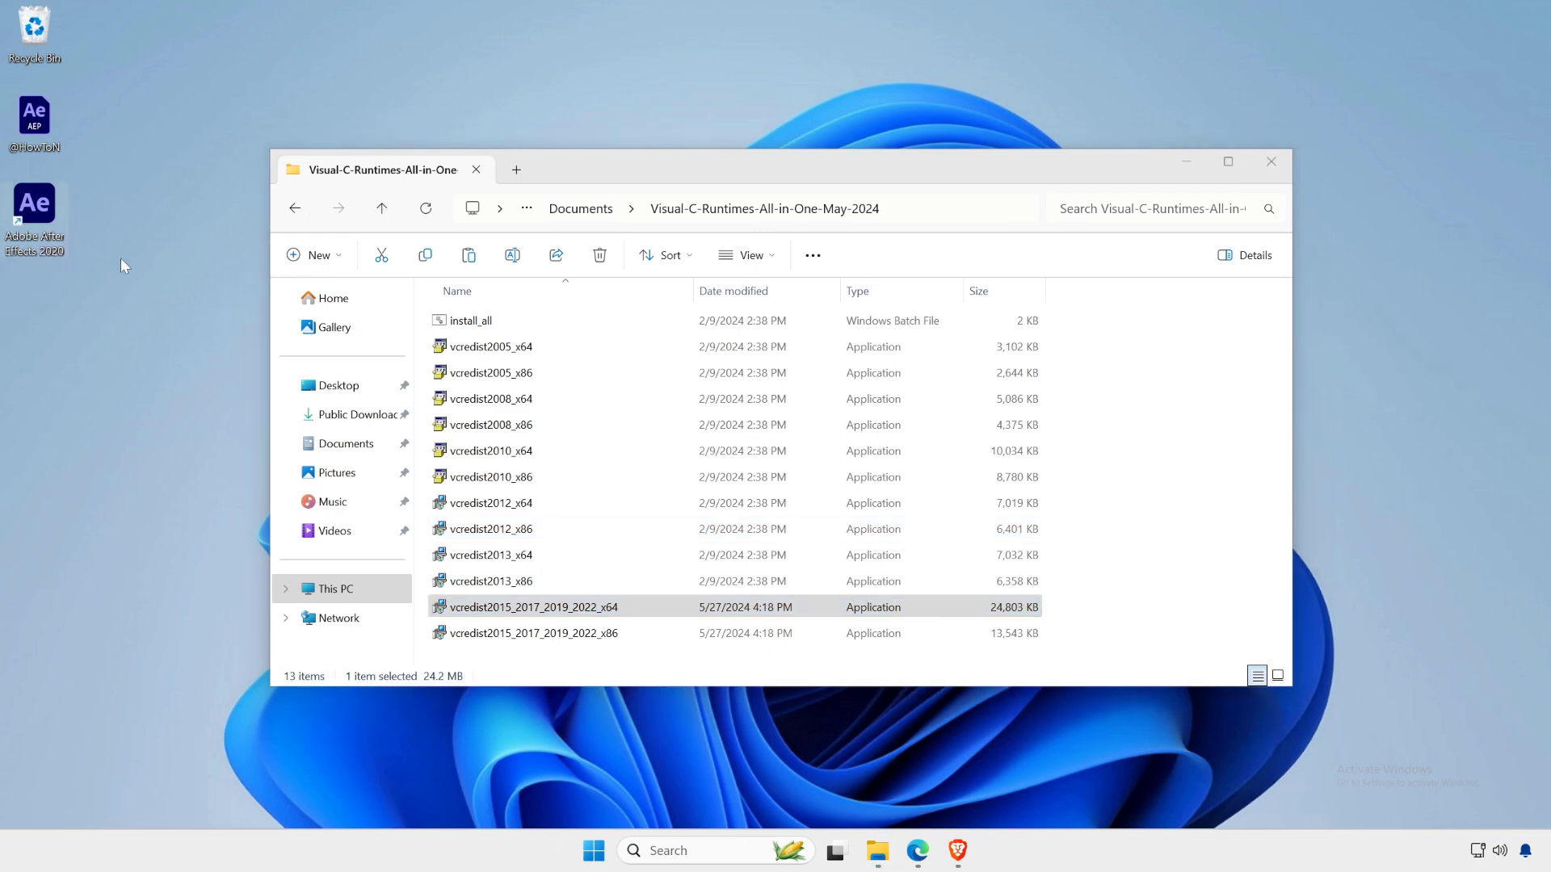
Close After Effects' Home screen to the empty Untitled Project, then minimize After Effects
click(1180, 163)
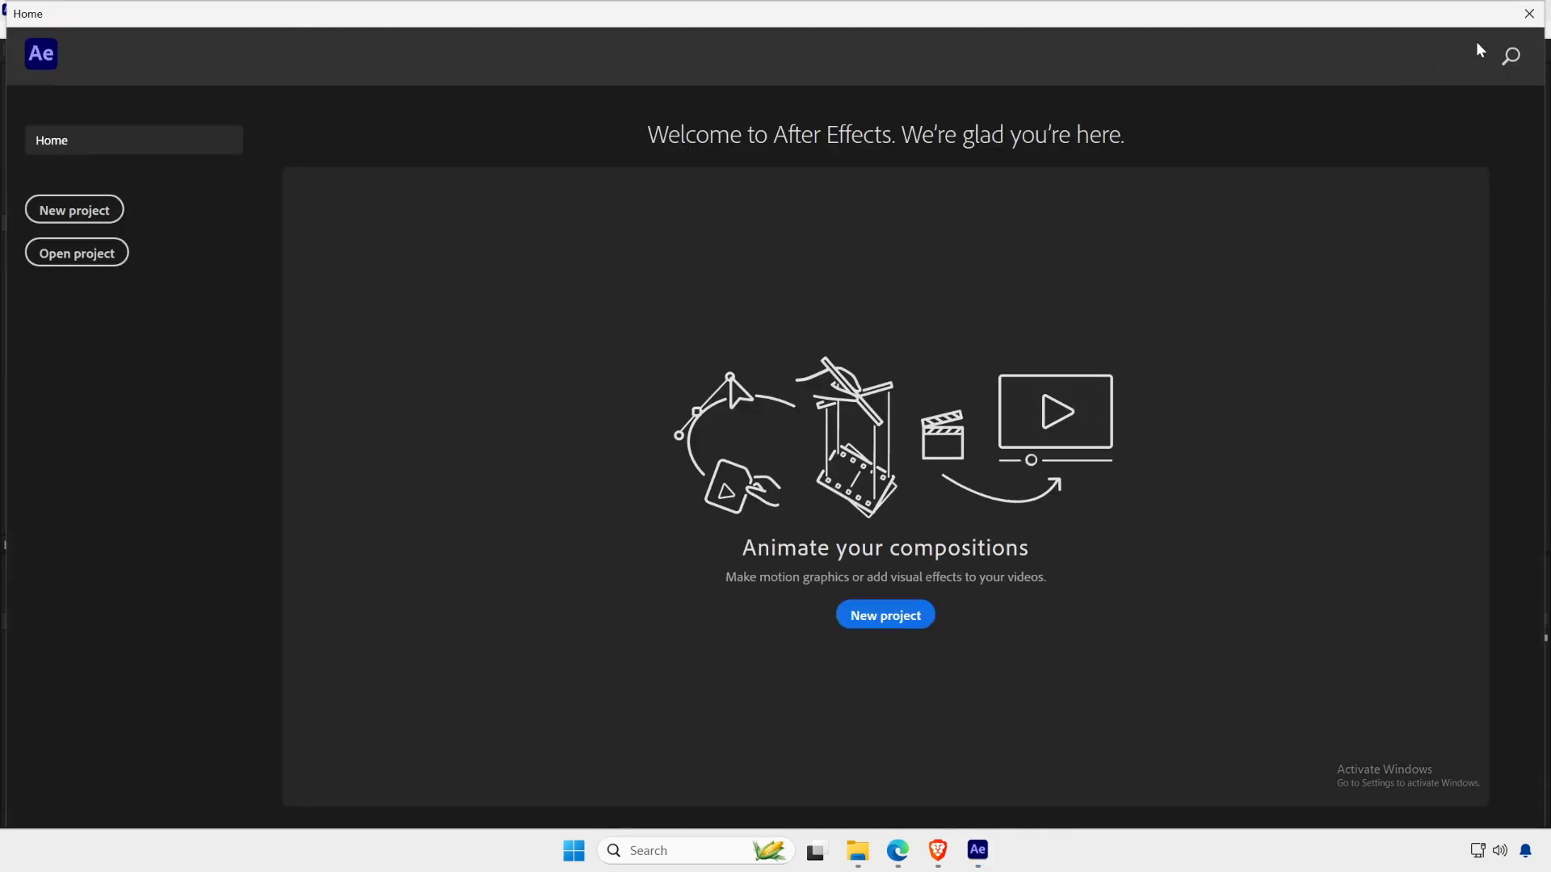
click(1529, 13)
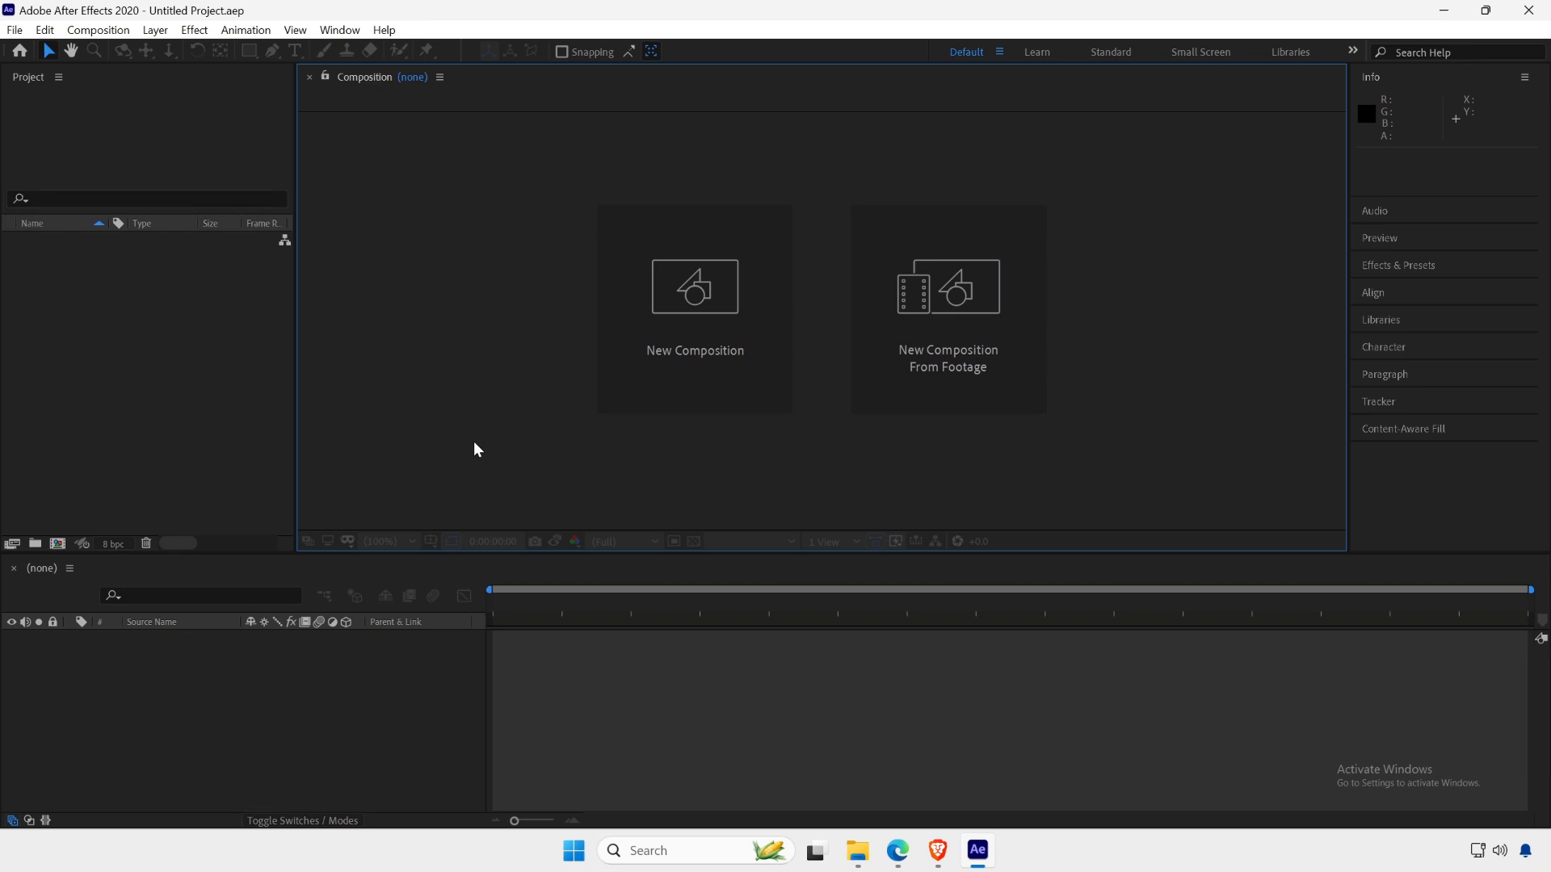
click(1444, 11)
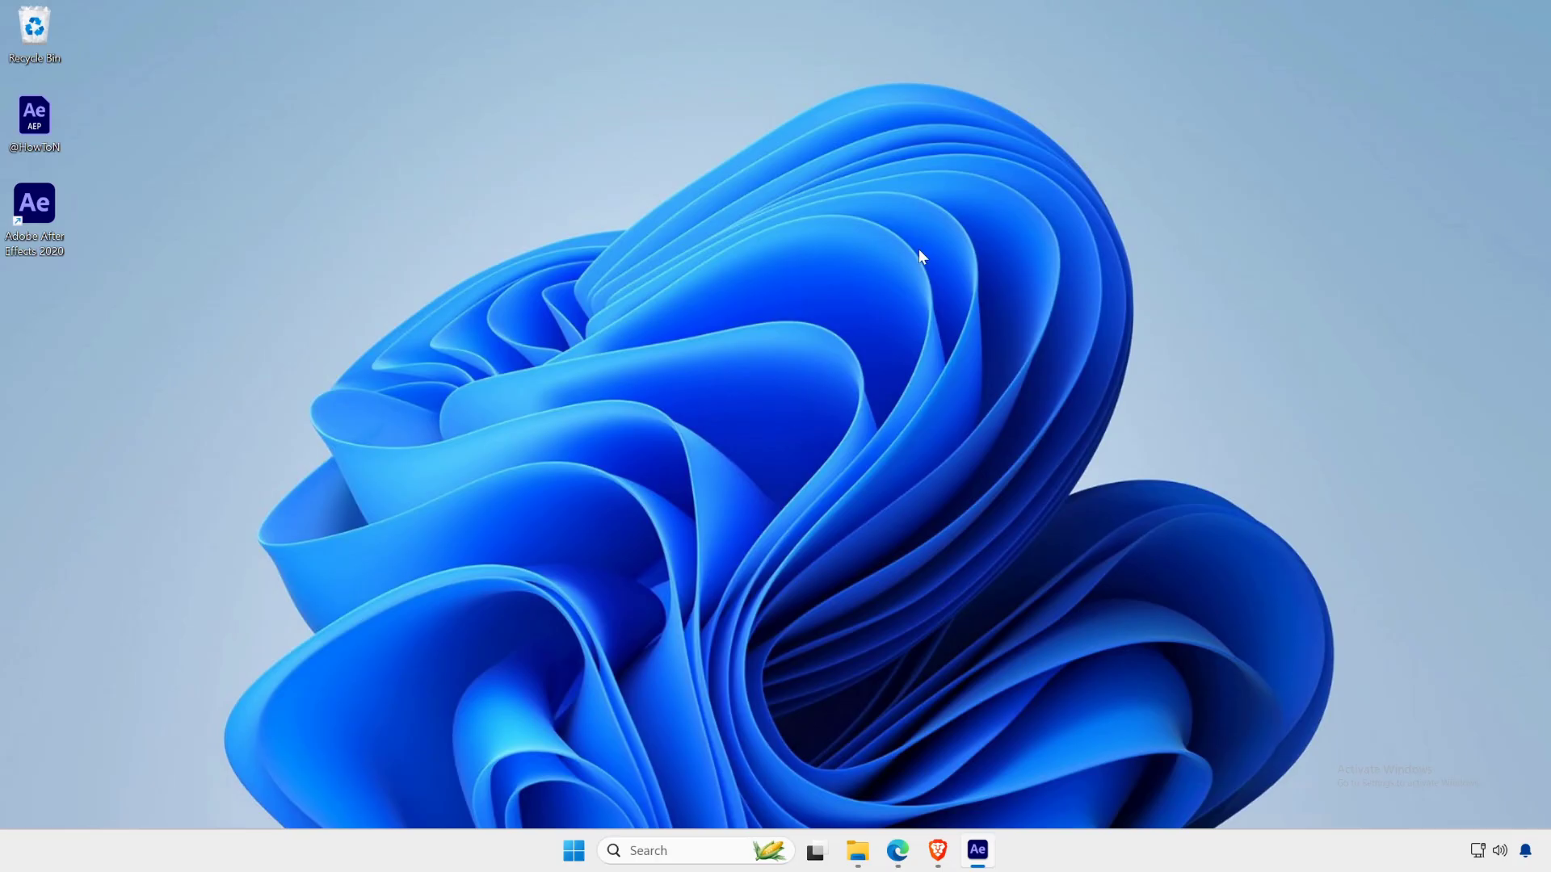